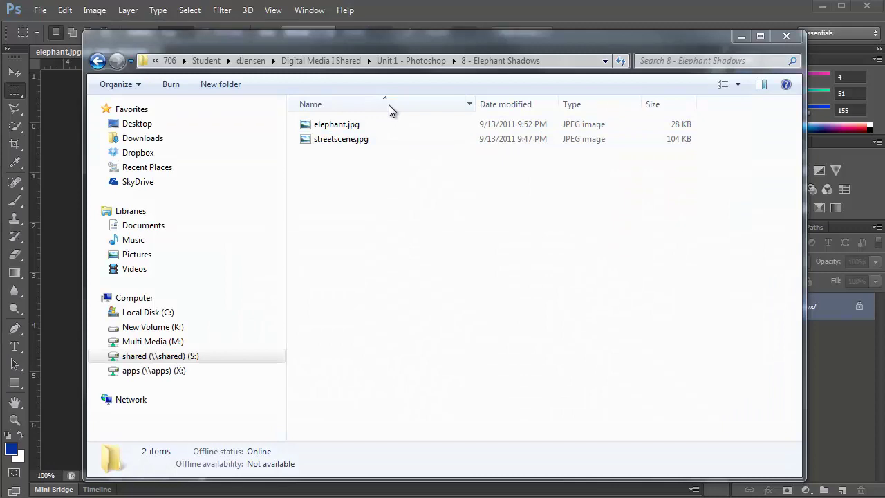
Check the file details of elephant.jpg and streetscene.jpg in Explorer, then return to Photoshop.
{"action": "left_click", "coordinate": [376, 122]}
{"action": "left_click", "coordinate": [365, 139]}
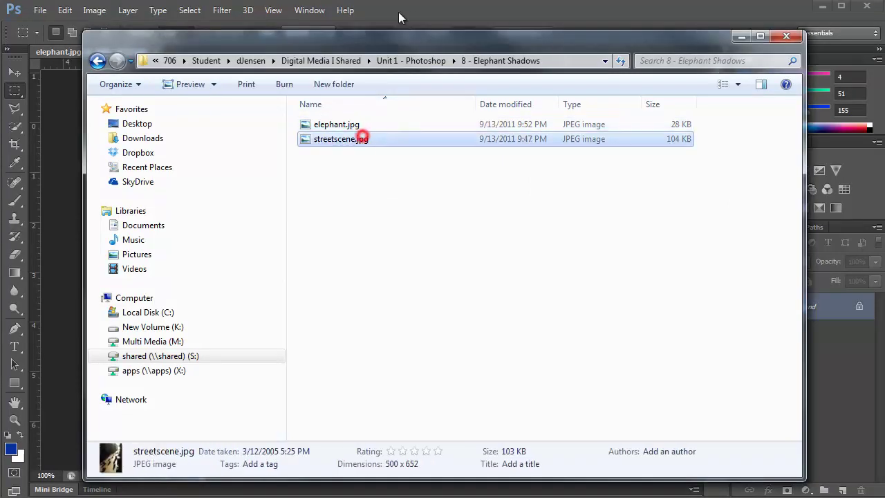
{"action": "left_click", "coordinate": [412, 14]}
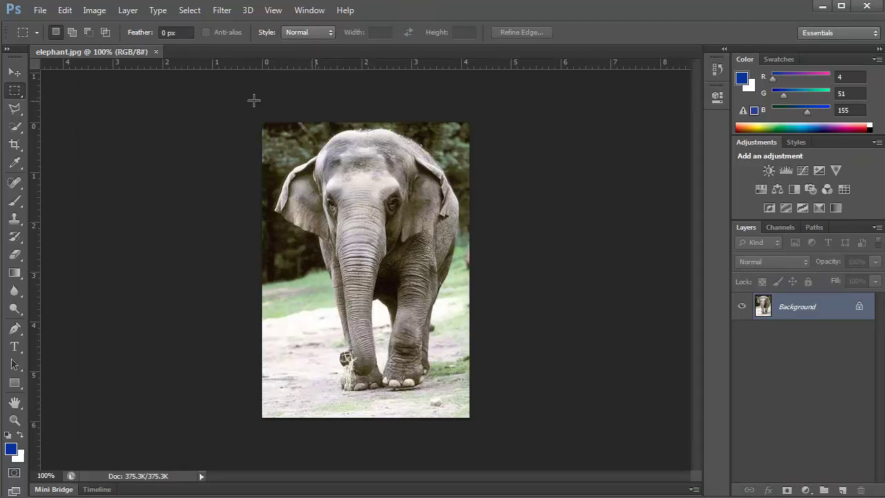
Quick-select the elephant's head, ears, trunk and right leg with a 70 px brush.
{"action": "left_click", "coordinate": [14, 127]}
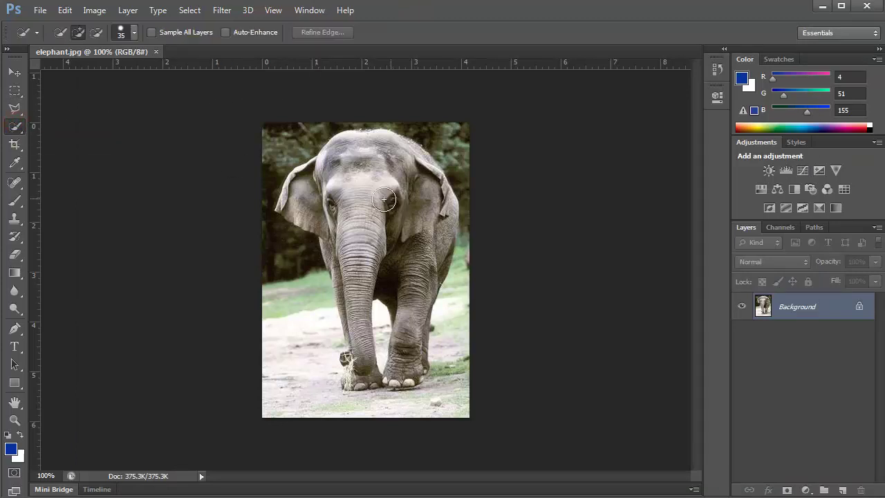
{"action": "key", "text": "bracketright"}
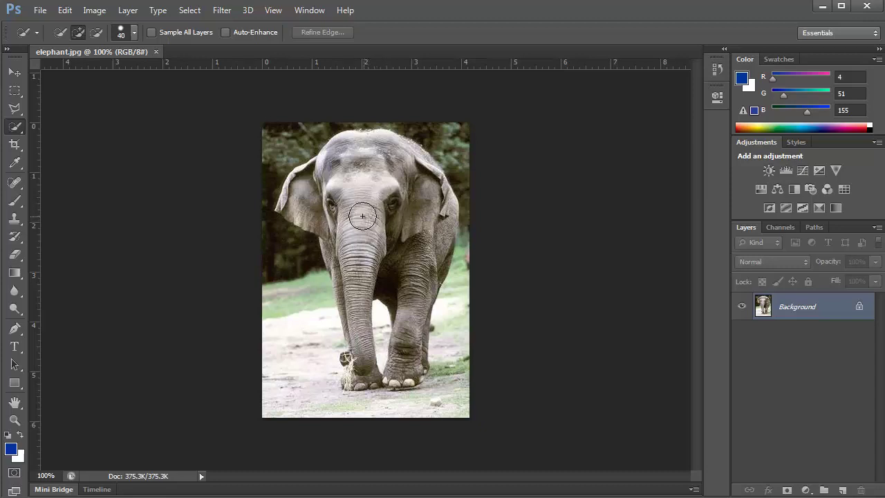
{"action": "key", "text": "bracketright"}
{"action": "key", "text": "bracketright"}
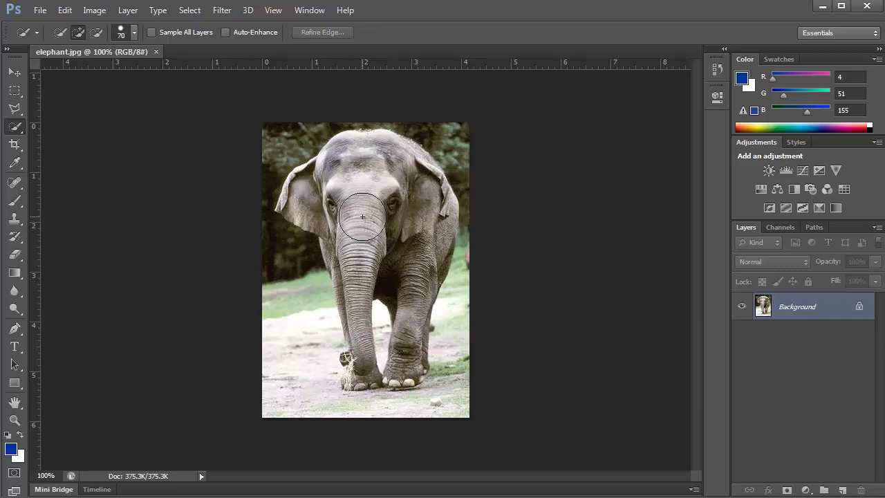
{"action": "key", "text": "bracketright"}
{"action": "mouse_move", "coordinate": [375, 222]}
{"action": "left_mouse_down"}
{"action": "mouse_move", "coordinate": [363, 236]}
{"action": "mouse_move", "coordinate": [377, 207]}
{"action": "mouse_move", "coordinate": [348, 211]}
{"action": "mouse_move", "coordinate": [333, 189]}
{"action": "mouse_move", "coordinate": [305, 201]}
{"action": "mouse_move", "coordinate": [387, 197]}
{"action": "mouse_move", "coordinate": [411, 181]}
{"action": "mouse_move", "coordinate": [423, 223]}
{"action": "mouse_move", "coordinate": [409, 267]}
{"action": "left_mouse_up"}
{"action": "key", "text": "bracketleft"}
{"action": "key", "text": "bracketleft"}
{"action": "key", "text": "bracketleft"}
{"action": "left_click", "coordinate": [408, 284], "text": "ctrl"}
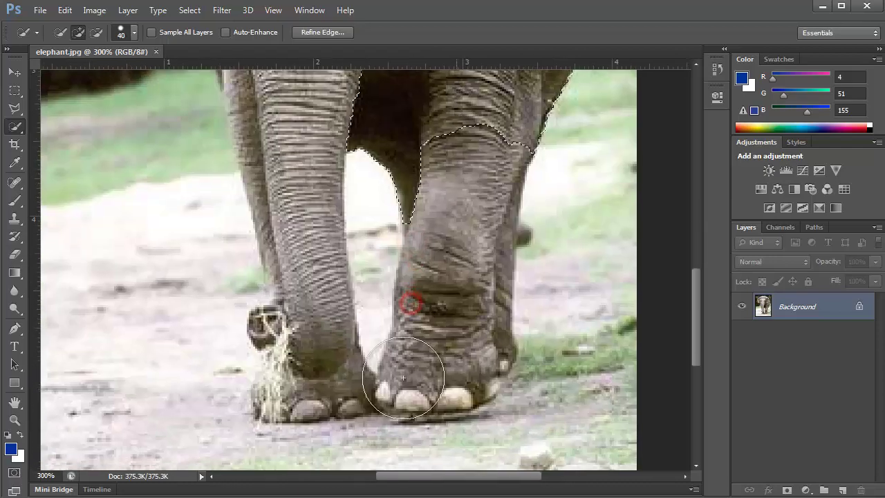
{"action": "mouse_move", "coordinate": [437, 362]}
{"action": "left_mouse_down"}
{"action": "mouse_move", "coordinate": [449, 339]}
{"action": "mouse_move", "coordinate": [459, 236]}
{"action": "left_mouse_up"}
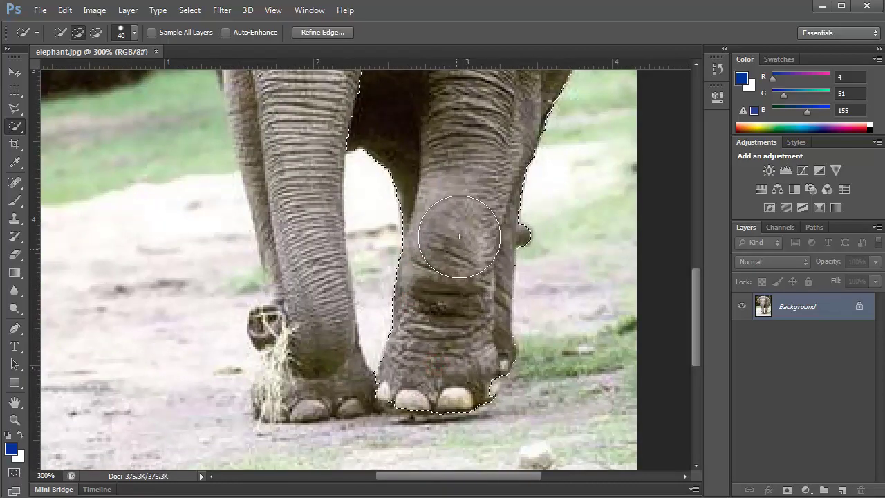
Add the left foot and leg and the trunk, subtracting ground under the foot at 25 px.
{"action": "left_click", "coordinate": [318, 365]}
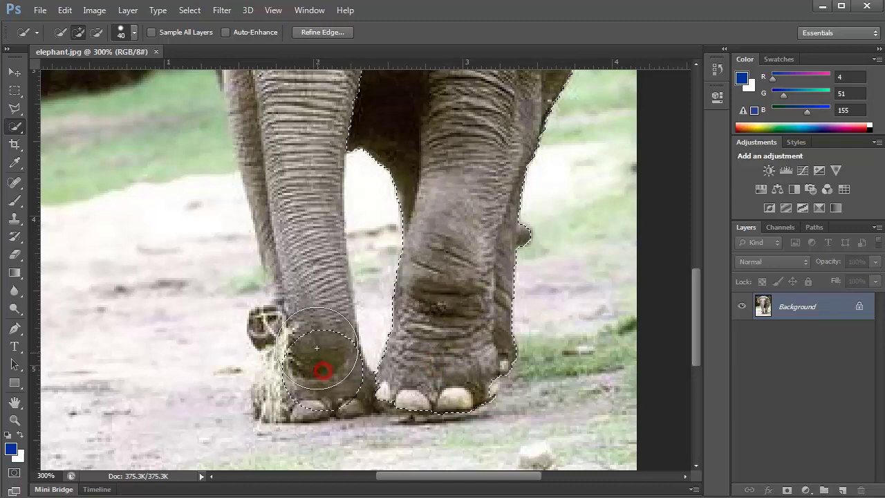
{"action": "left_click", "coordinate": [296, 391]}
{"action": "scroll", "coordinate": [310, 342], "scroll_direction": "down", "scroll_amount": 2}
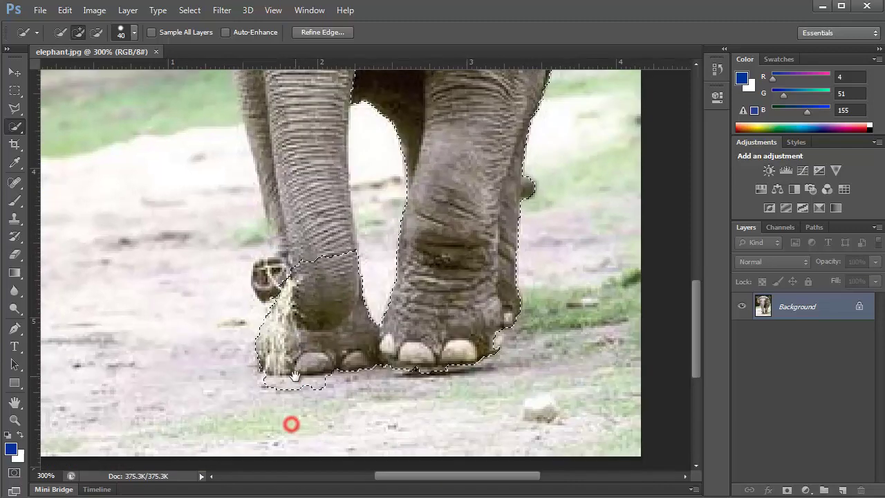
{"action": "key", "text": "bracketleft"}
{"action": "key", "text": "bracketleft"}
{"action": "key", "text": "bracketleft"}
{"action": "left_click", "coordinate": [266, 409], "text": "alt"}
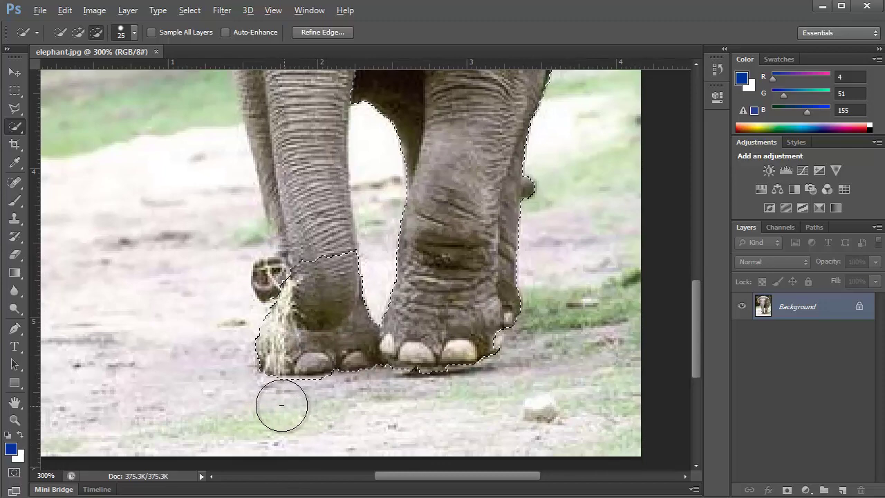
{"action": "left_click", "coordinate": [306, 239]}
{"action": "mouse_move", "coordinate": [305, 214]}
{"action": "left_mouse_down"}
{"action": "mouse_move", "coordinate": [298, 158]}
{"action": "mouse_move", "coordinate": [319, 426]}
{"action": "mouse_move", "coordinate": [320, 400]}
{"action": "left_mouse_up"}
{"action": "mouse_move", "coordinate": [325, 317]}
{"action": "left_mouse_down"}
{"action": "mouse_move", "coordinate": [324, 254]}
{"action": "mouse_move", "coordinate": [313, 244]}
{"action": "mouse_move", "coordinate": [274, 247]}
{"action": "mouse_move", "coordinate": [265, 262]}
{"action": "mouse_move", "coordinate": [308, 385]}
{"action": "left_mouse_up"}
Extend the selection around the trunk tip and fit the whole elephant on screen.
{"action": "scroll", "coordinate": [308, 385], "scroll_direction": "down", "scroll_amount": 3}
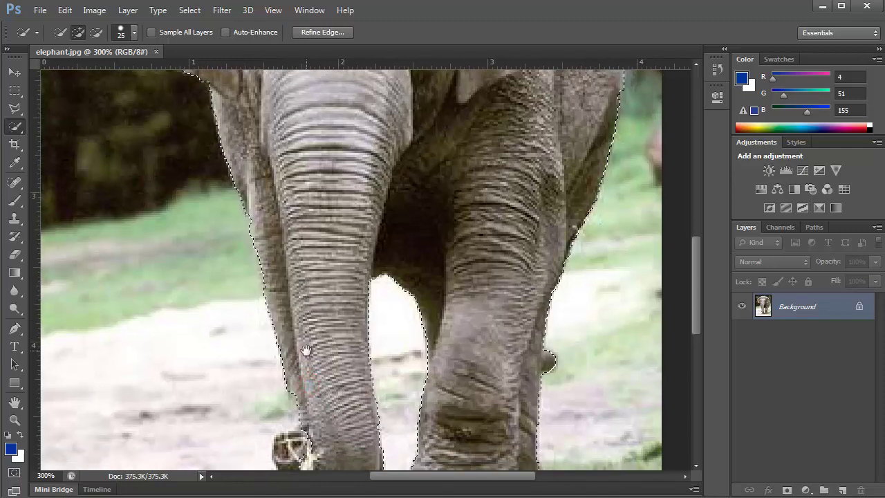
{"action": "scroll", "coordinate": [307, 352], "scroll_direction": "down", "scroll_amount": 2}
{"action": "mouse_move", "coordinate": [307, 352]}
{"action": "left_mouse_down"}
{"action": "mouse_move", "coordinate": [314, 430]}
{"action": "mouse_move", "coordinate": [331, 420]}
{"action": "left_mouse_up"}
{"action": "scroll", "coordinate": [316, 419], "scroll_direction": "down", "scroll_amount": 1}
{"action": "scroll", "coordinate": [332, 421], "scroll_direction": "down", "scroll_amount": 1}
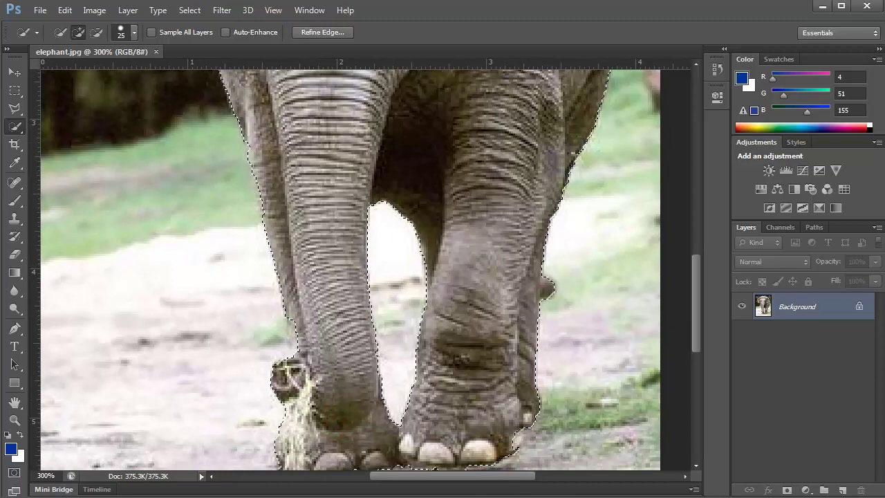
{"action": "key", "text": "ctrl+0"}
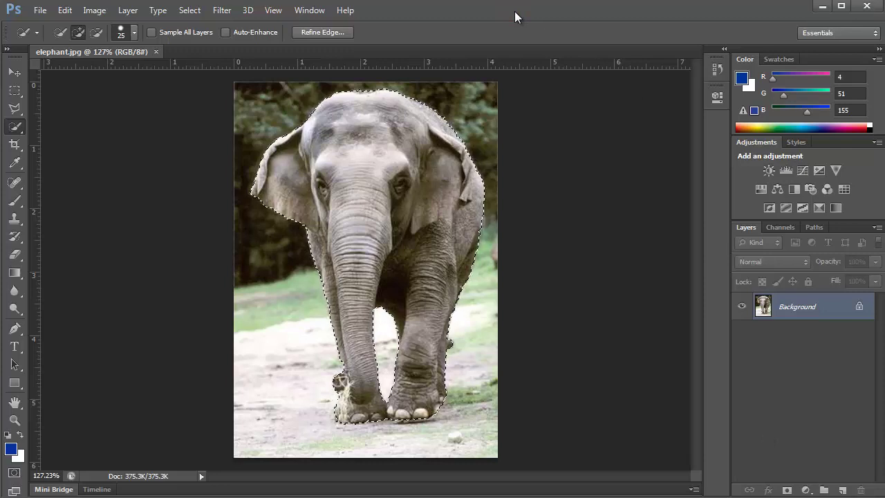
Open streetscene.jpg and view it at 100%.
{"action": "left_click", "coordinate": [41, 10]}
{"action": "left_click", "coordinate": [41, 39]}
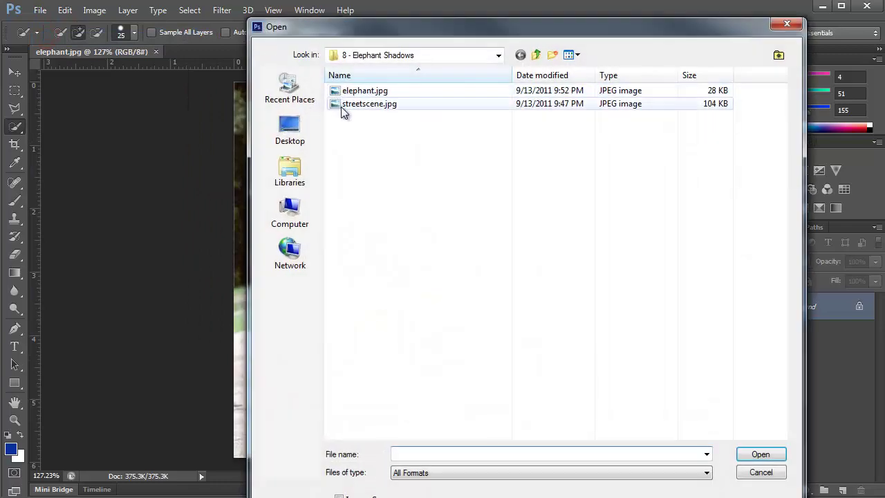
{"action": "double_click", "coordinate": [353, 104]}
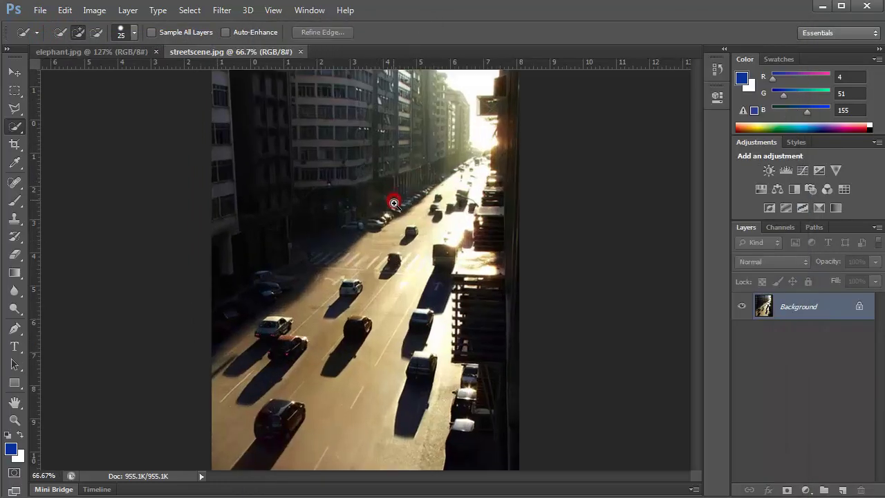
{"action": "key", "text": "ctrl+plus"}
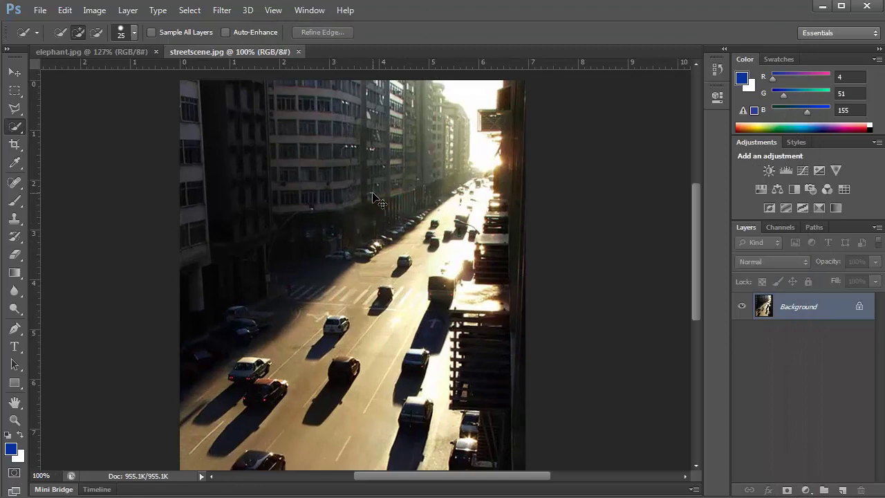
Paste the elephant, scale it to about 68% and place it far up the street.
{"action": "key", "text": "ctrl+v"}
{"action": "key", "text": "v"}
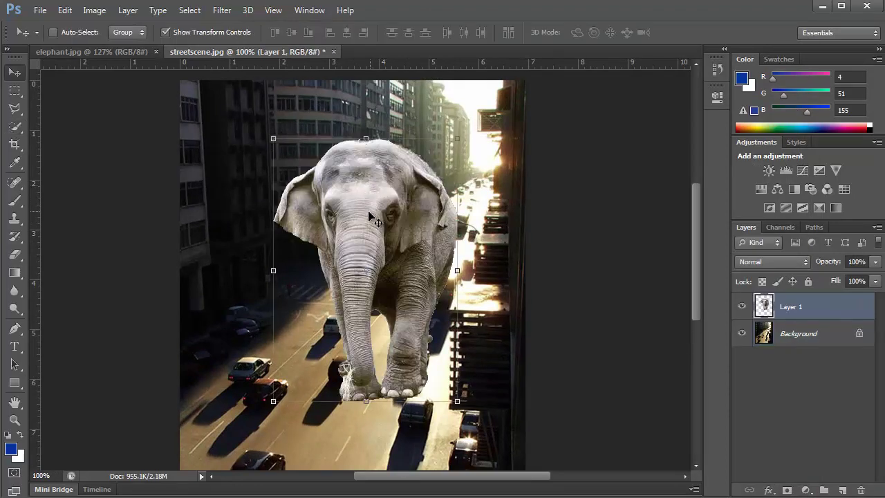
{"action": "left_click_drag", "start_coordinate": [373, 212], "coordinate": [337, 170]}
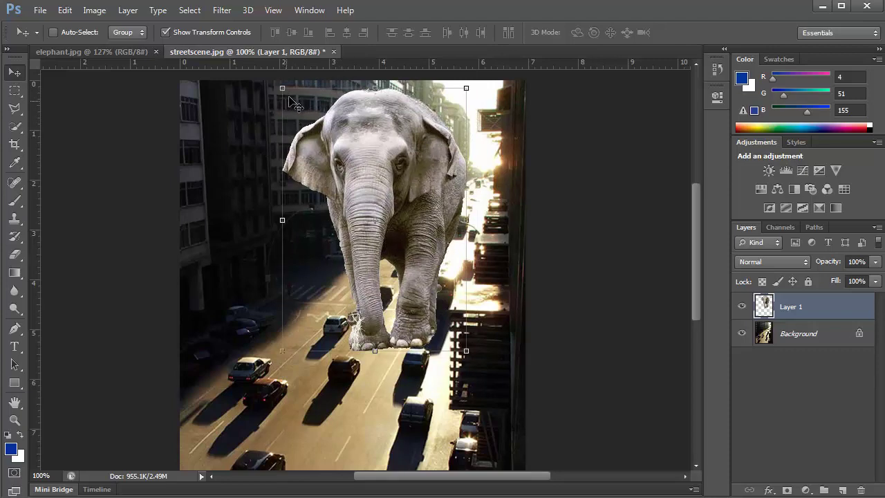
{"action": "left_click_drag", "start_coordinate": [282, 88], "coordinate": [356, 193]}
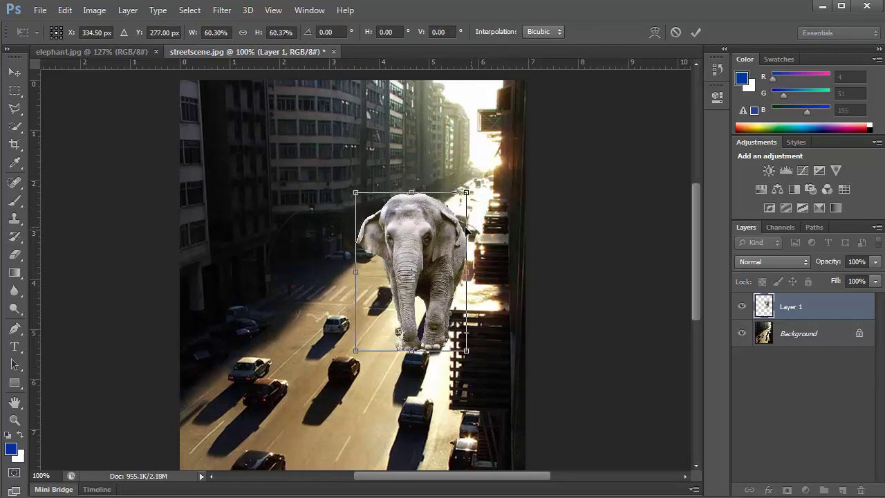
{"action": "left_click_drag", "start_coordinate": [428, 217], "coordinate": [415, 160]}
{"action": "left_click_drag", "start_coordinate": [428, 198], "coordinate": [424, 199]}
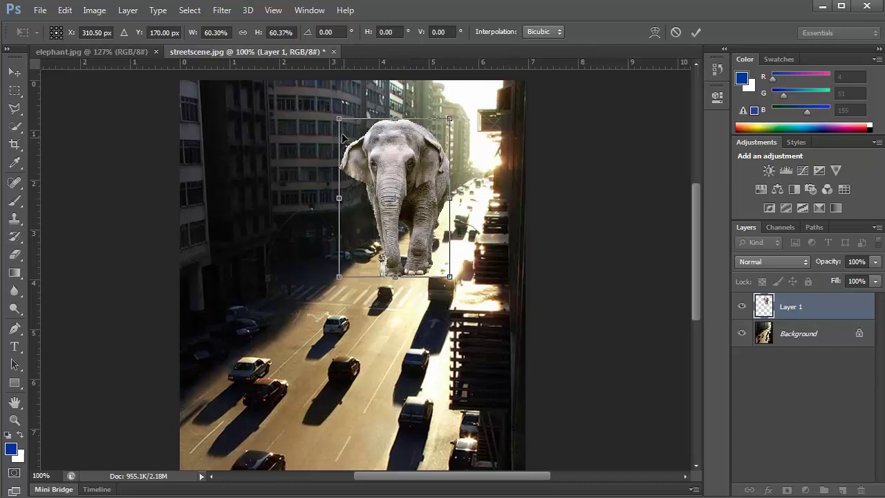
{"action": "left_click_drag", "start_coordinate": [340, 119], "coordinate": [330, 114]}
{"action": "left_click_drag", "start_coordinate": [388, 141], "coordinate": [392, 139]}
{"action": "left_click_drag", "start_coordinate": [338, 111], "coordinate": [323, 104]}
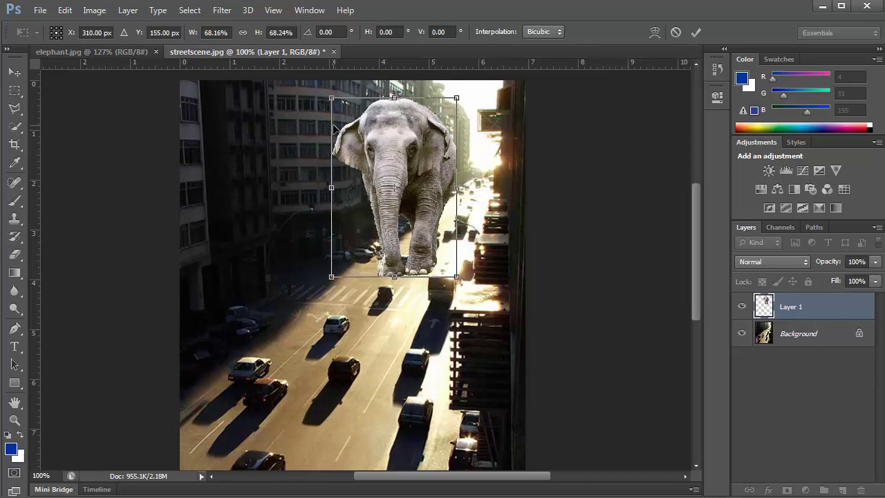
{"action": "key", "text": "Return"}
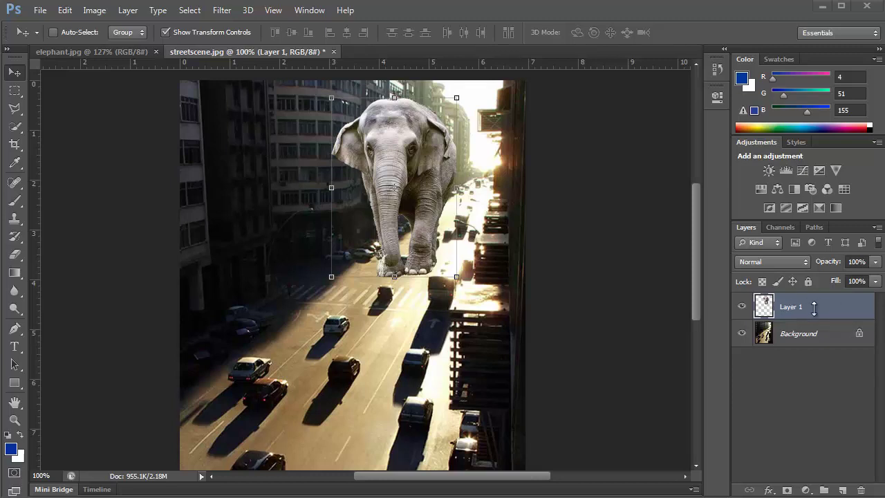
Duplicate Layer 1 to create Layer 1 copy.
{"action": "right_click", "coordinate": [814, 309]}
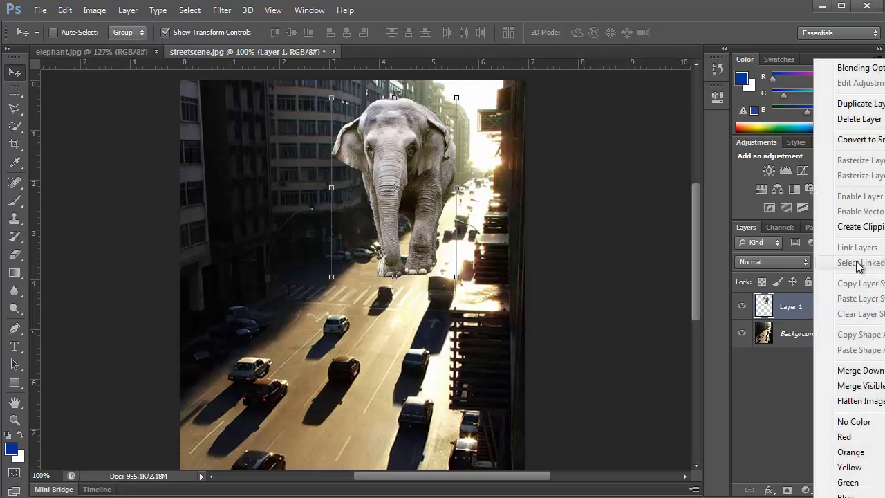
{"action": "left_click", "coordinate": [869, 107]}
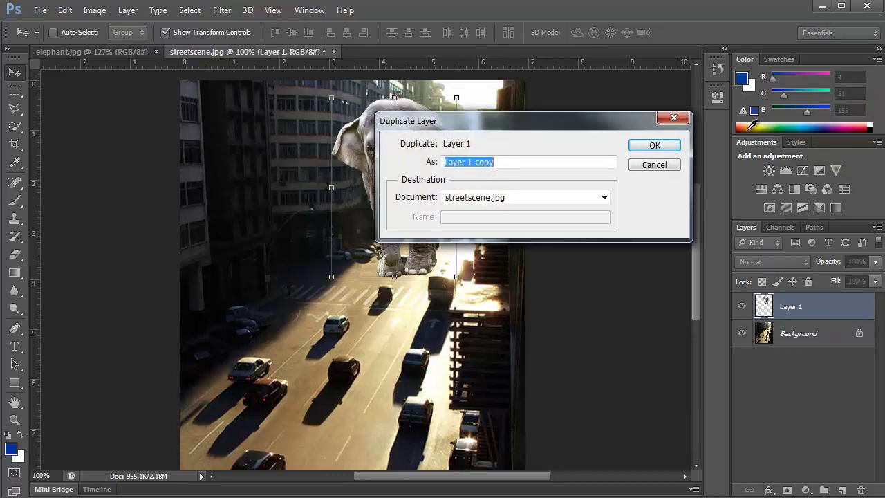
{"action": "left_click", "coordinate": [672, 146]}
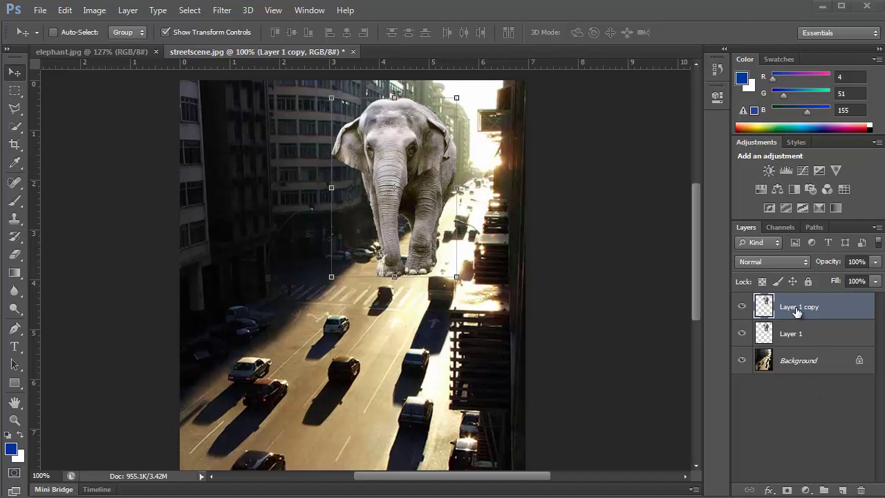
Toggle visibility of Layer 1 and Layer 1 copy, leaving both visible.
{"action": "left_click", "coordinate": [742, 307]}
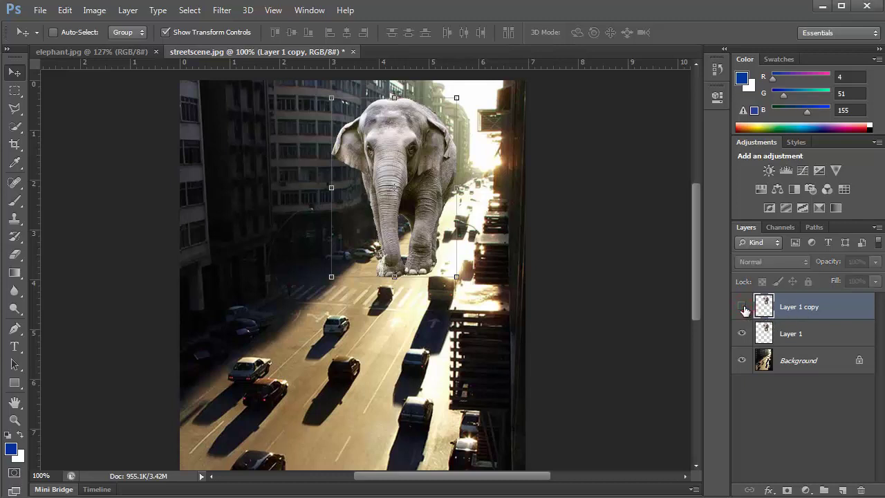
{"action": "left_click", "coordinate": [742, 307]}
{"action": "left_click", "coordinate": [740, 334]}
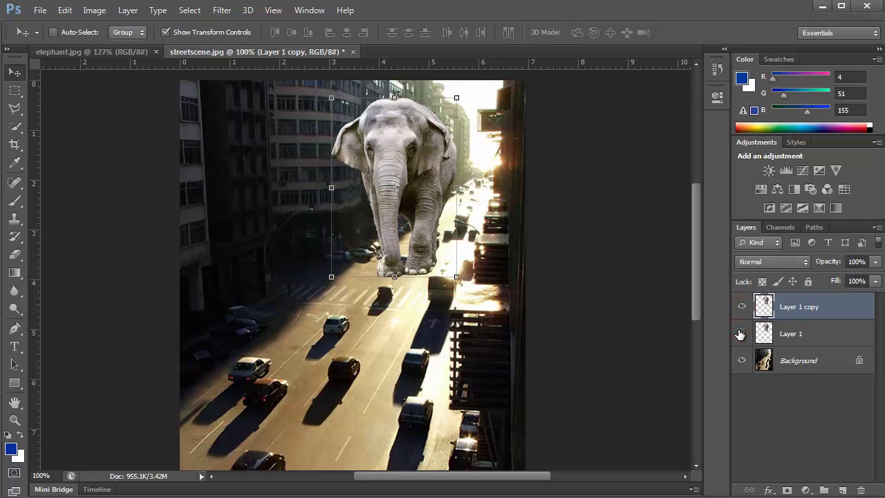
{"action": "left_click", "coordinate": [740, 334]}
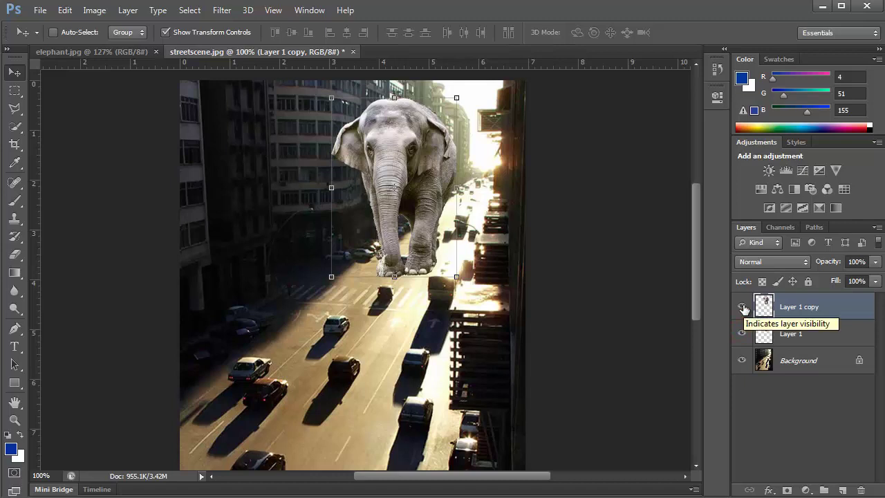
{"action": "left_click", "coordinate": [742, 307]}
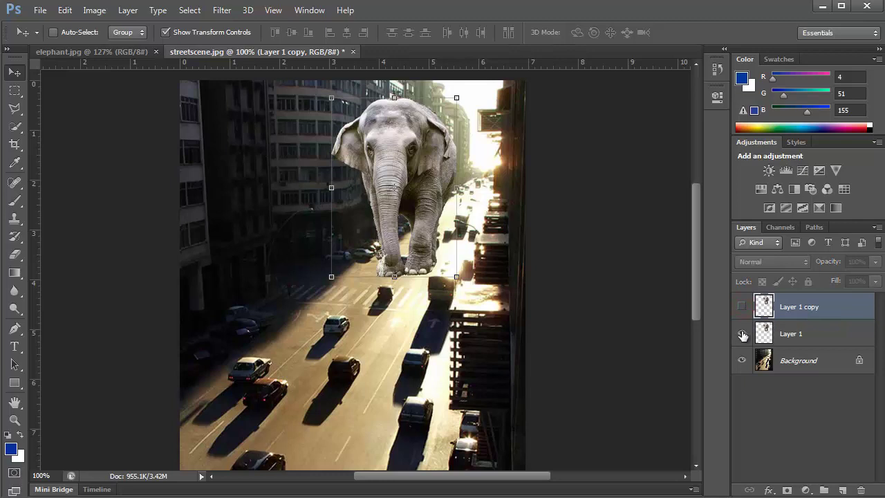
{"action": "left_click", "coordinate": [744, 335]}
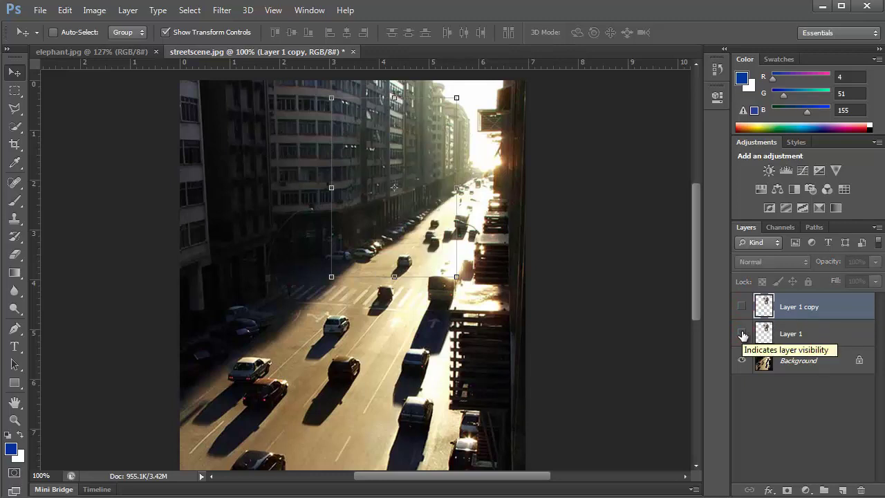
{"action": "left_click", "coordinate": [743, 336]}
{"action": "left_click", "coordinate": [742, 308]}
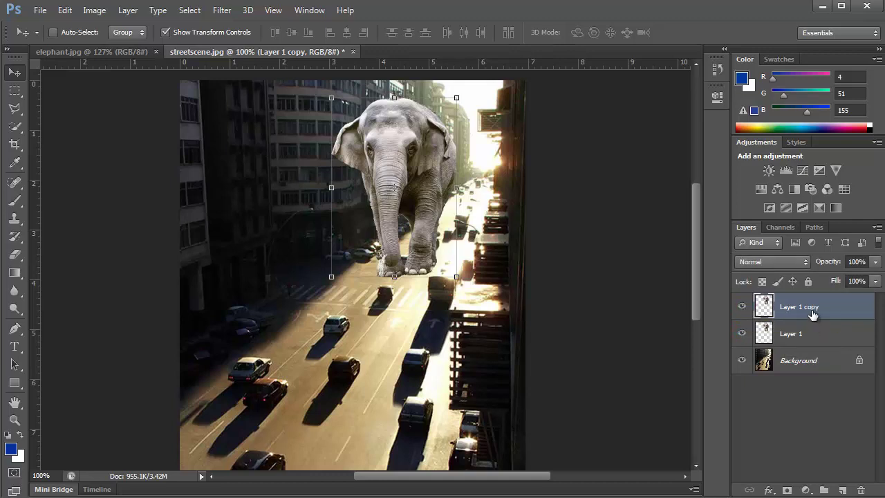
Rename Layer 1 to 'Highlight Elephant' and Layer 1 copy to 'Shadow Elephant'.
{"action": "left_click", "coordinate": [800, 336]}
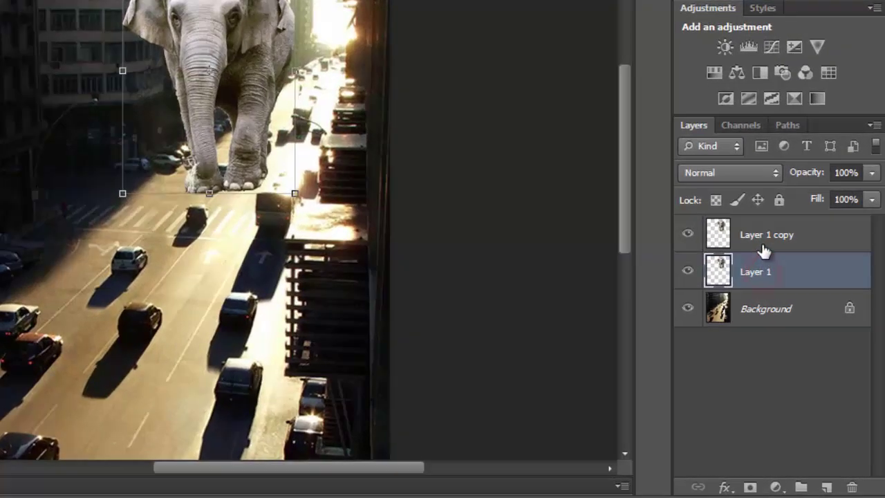
{"action": "left_click", "coordinate": [763, 243]}
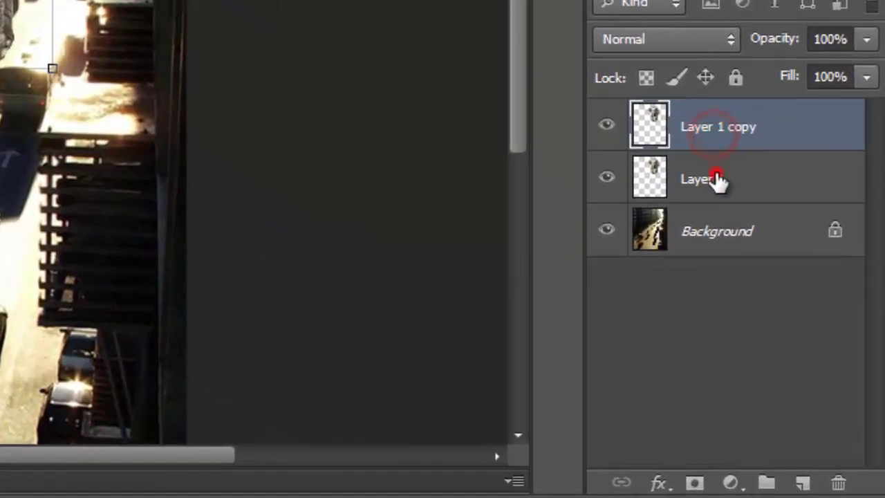
{"action": "left_click", "coordinate": [763, 273]}
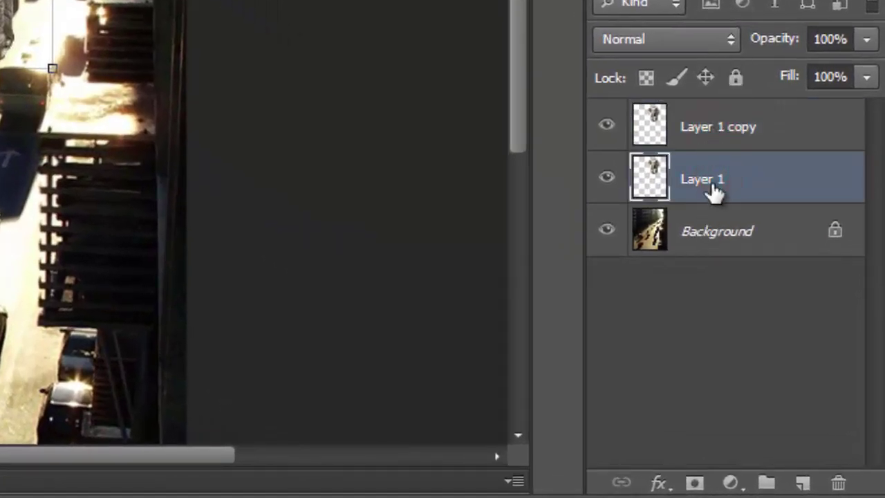
{"action": "double_click", "coordinate": [714, 182]}
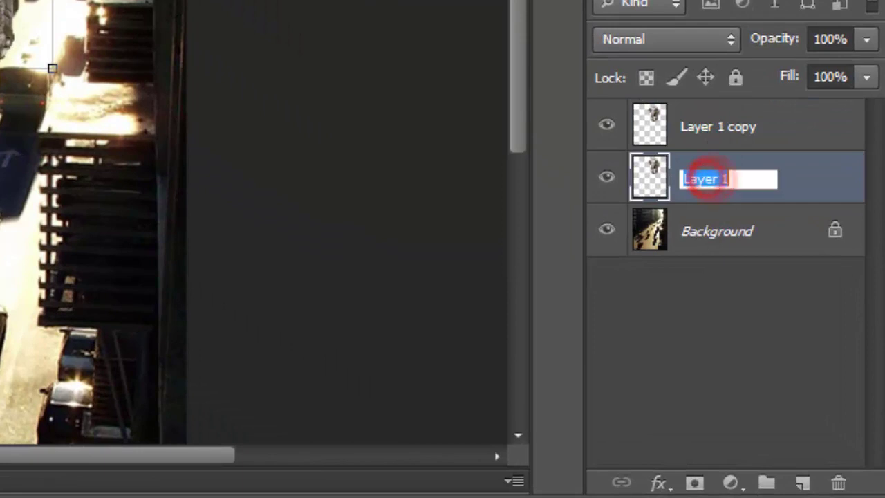
{"action": "type", "text": "Highlight "}
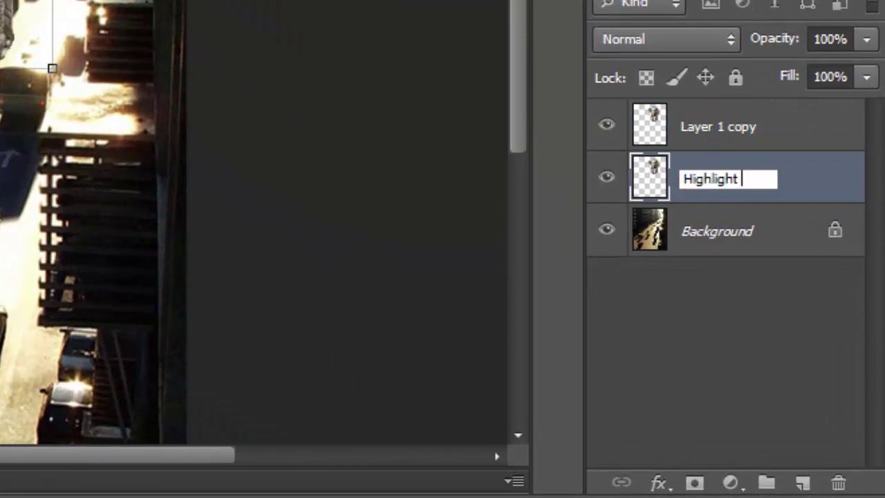
{"action": "type", "text": "Elephant"}
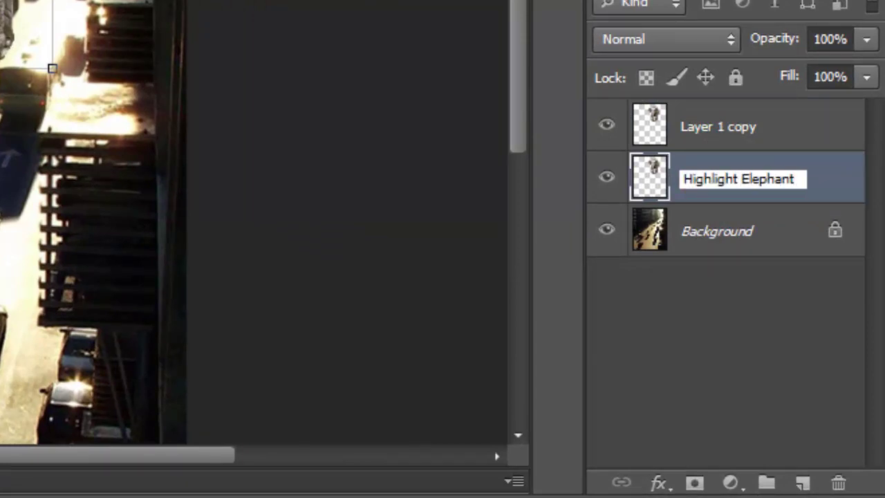
{"action": "key", "text": "Return"}
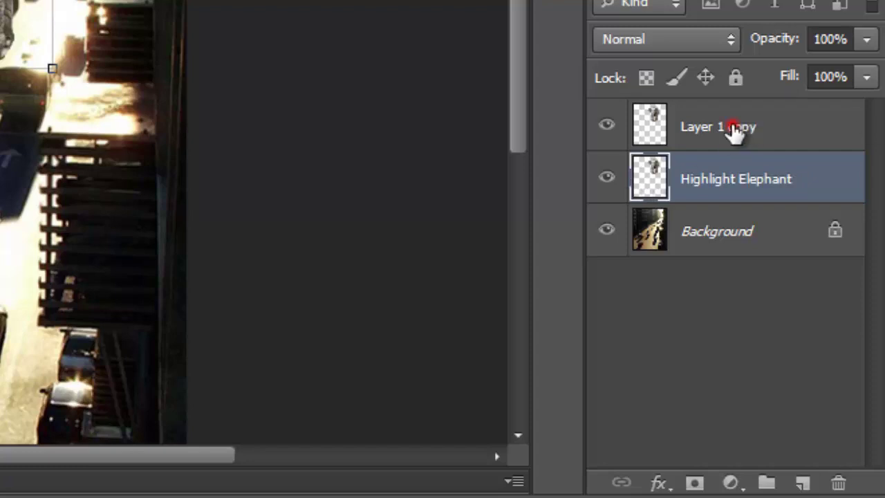
{"action": "double_click", "coordinate": [735, 127]}
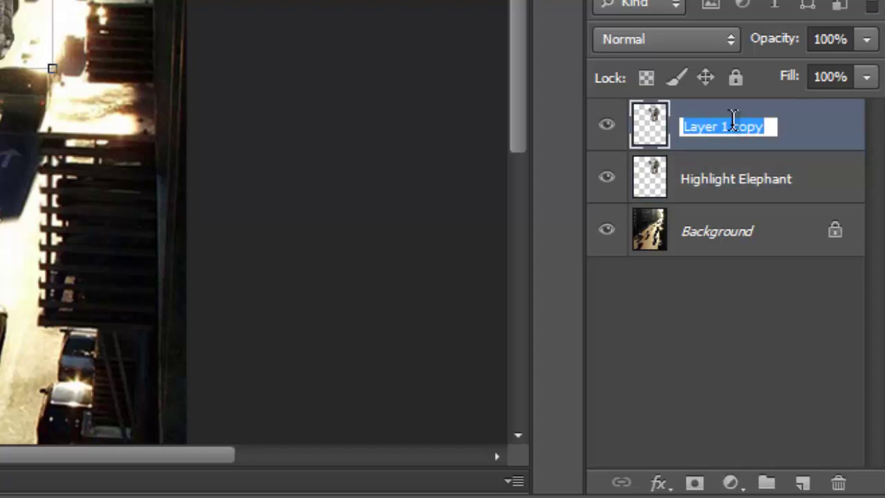
{"action": "type", "text": "Shadow Elephant"}
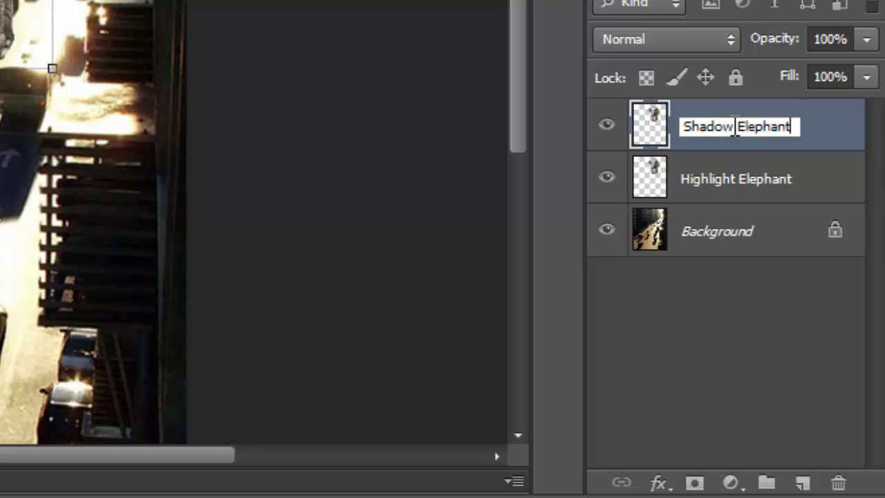
{"action": "key", "text": "Return"}
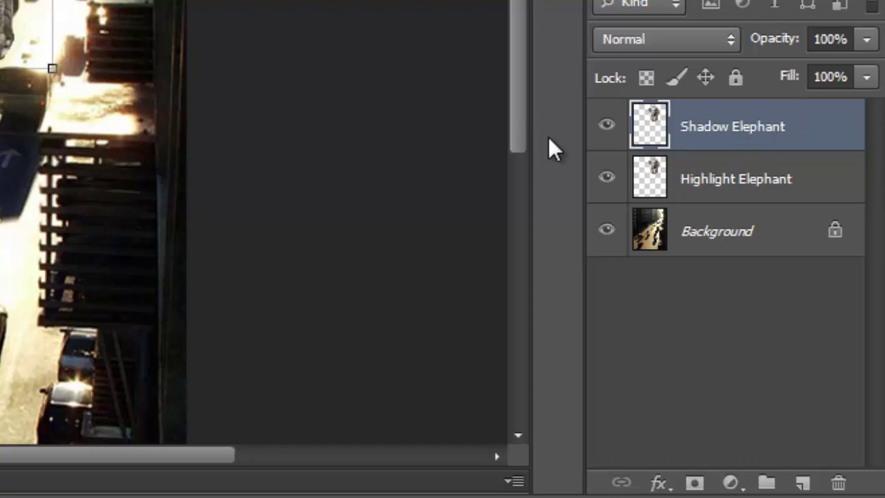
Hide Shadow Elephant and select the Highlight Elephant layer with the Brush tool active.
{"action": "left_click", "coordinate": [607, 128]}
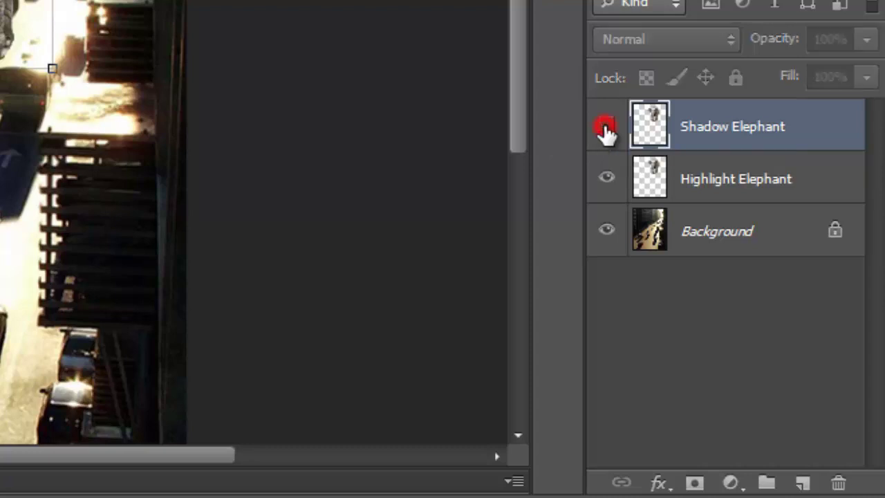
{"action": "left_click", "coordinate": [804, 180]}
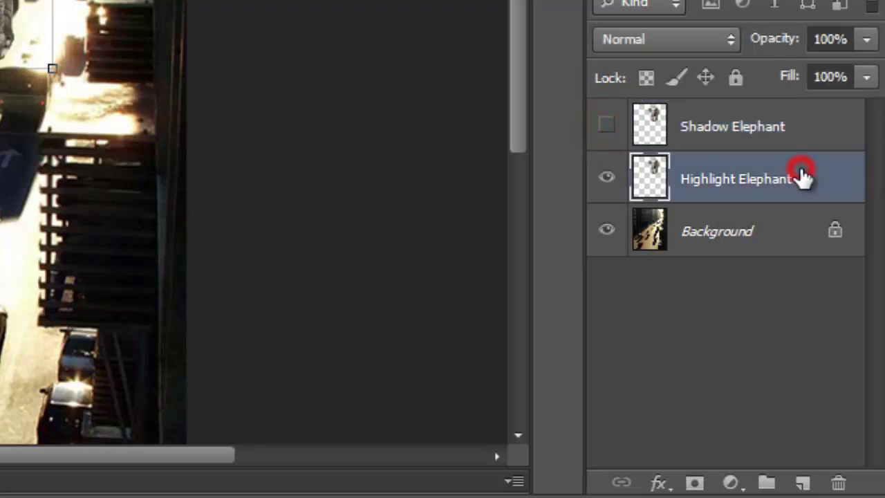
{"action": "left_click", "coordinate": [828, 130]}
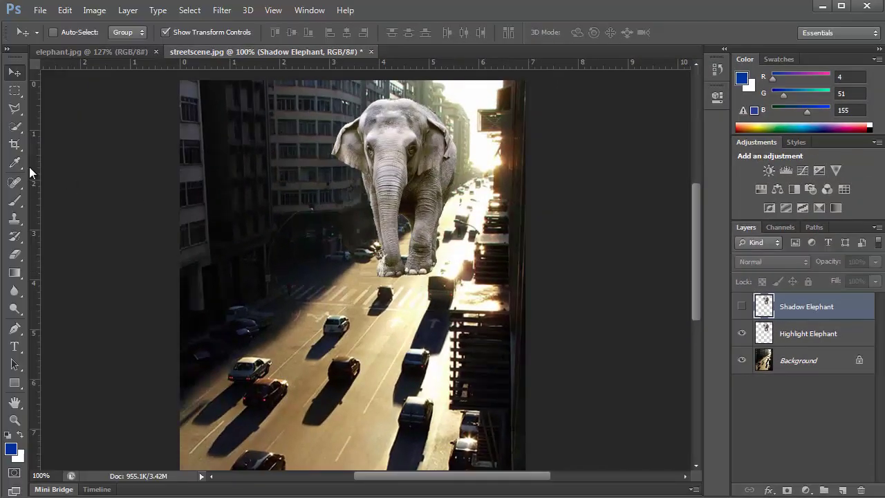
{"action": "left_click", "coordinate": [15, 201]}
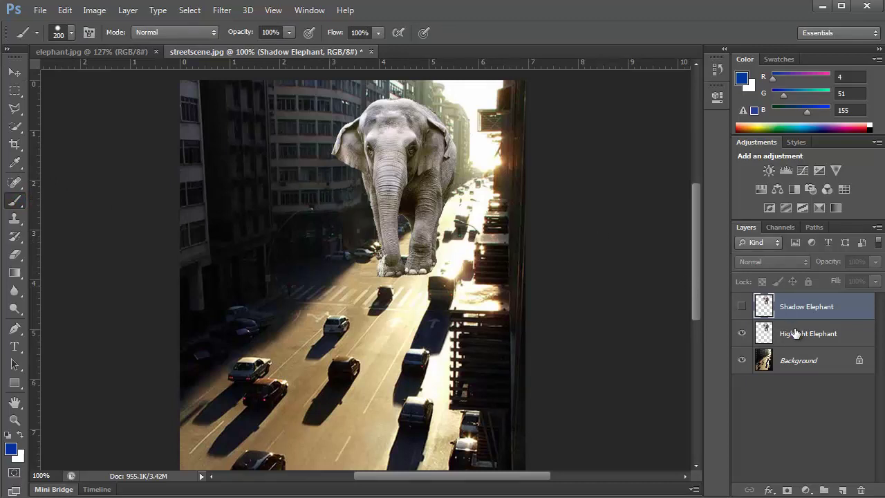
{"action": "left_click", "coordinate": [832, 334]}
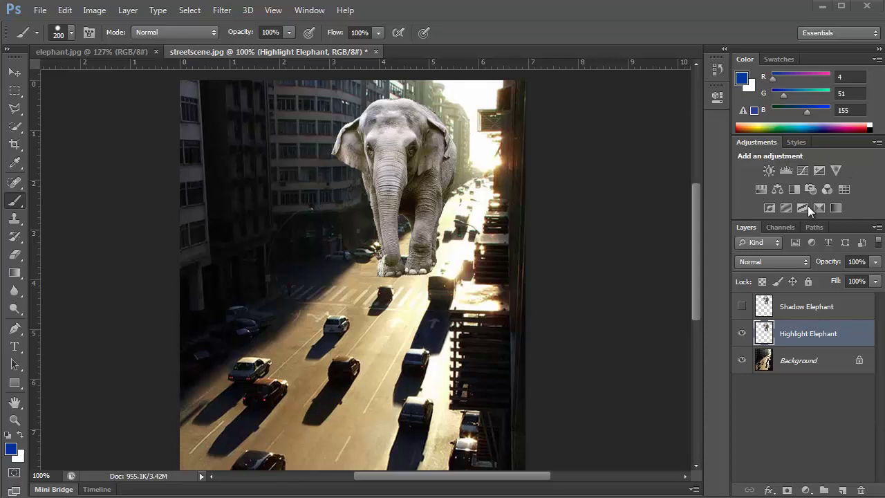
{"action": "left_click", "coordinate": [94, 10]}
{"action": "mouse_move", "coordinate": [99, 49]}
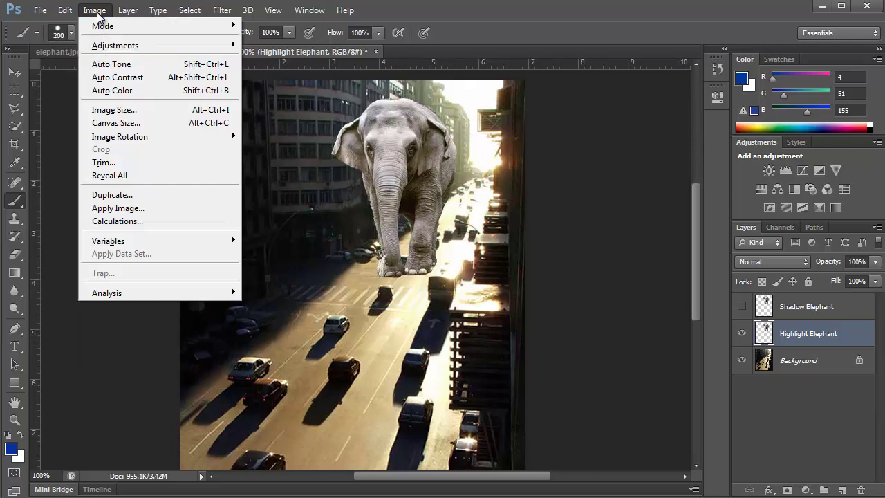
Close the Image menu without choosing a command.
{"action": "left_click", "coordinate": [97, 15]}
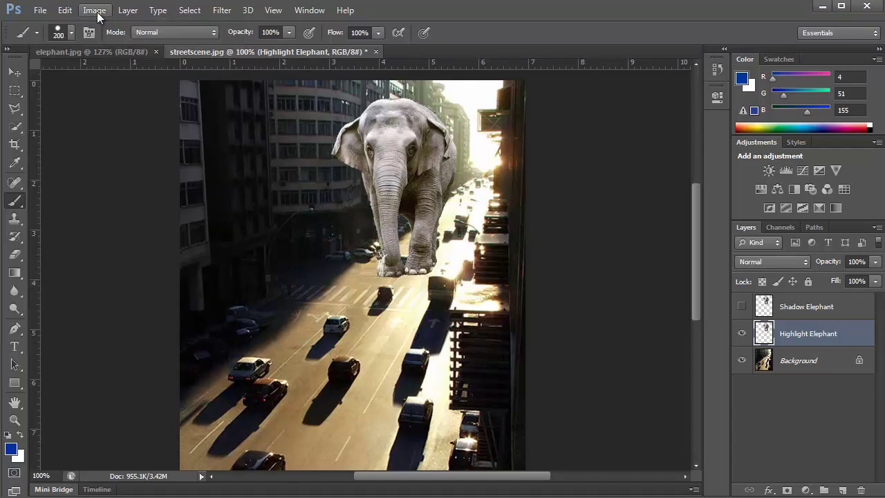
Add a Brightness/Contrast adjustment layer set to Brightness 30 and Contrast 21.
{"action": "left_click", "coordinate": [769, 171]}
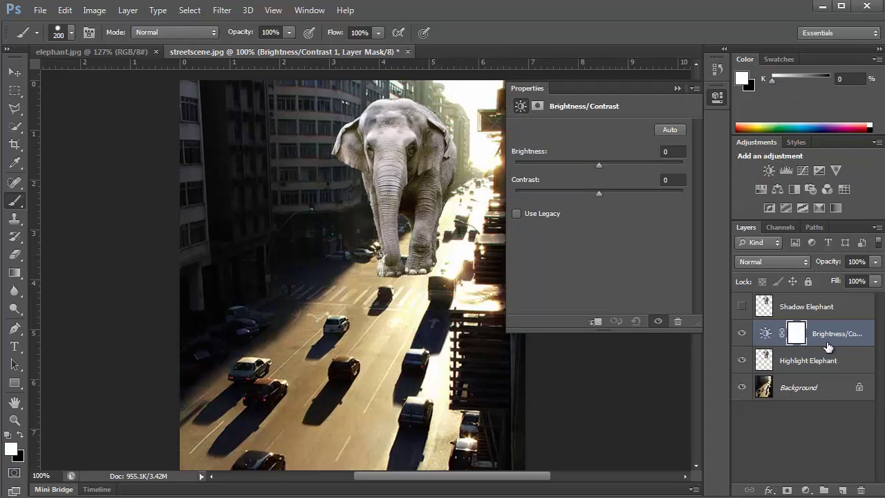
{"action": "left_click", "coordinate": [596, 165]}
{"action": "left_click", "coordinate": [669, 151]}
{"action": "left_click", "coordinate": [674, 151]}
{"action": "type", "text": "30"}
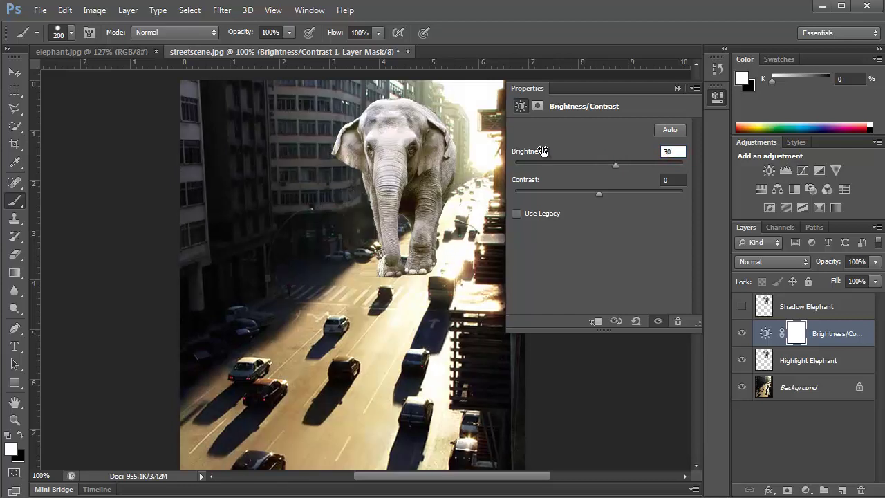
{"action": "left_click", "coordinate": [673, 180]}
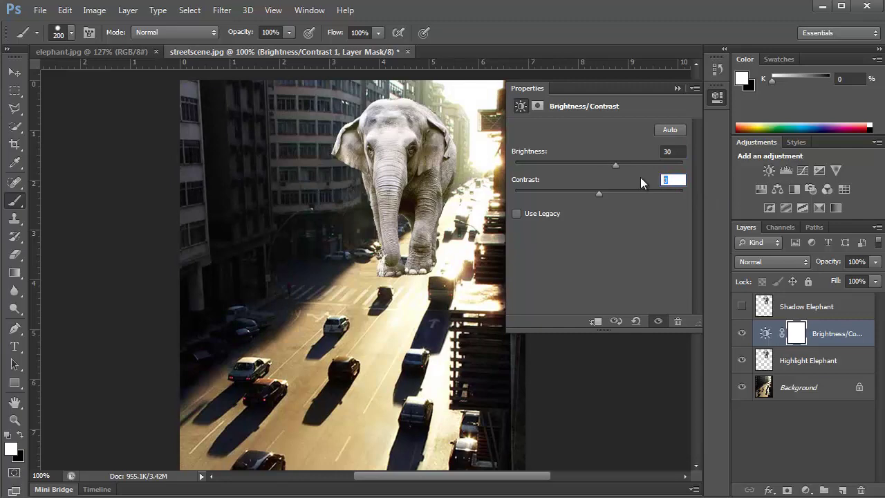
{"action": "type", "text": "30"}
{"action": "left_click_drag", "start_coordinate": [639, 194], "coordinate": [617, 195]}
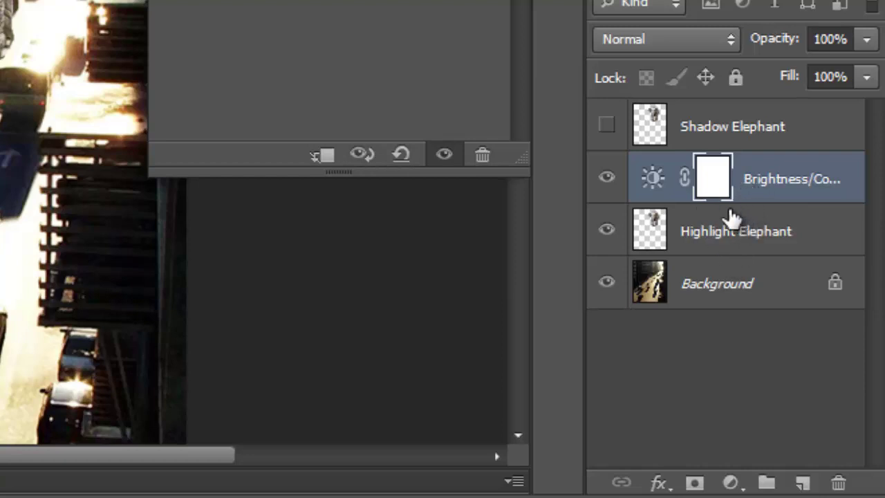
Clip Brightness/Contrast to Highlight Elephant and tune it to Brightness 32, Contrast 29.
{"action": "left_click_drag", "start_coordinate": [723, 195], "coordinate": [801, 197]}
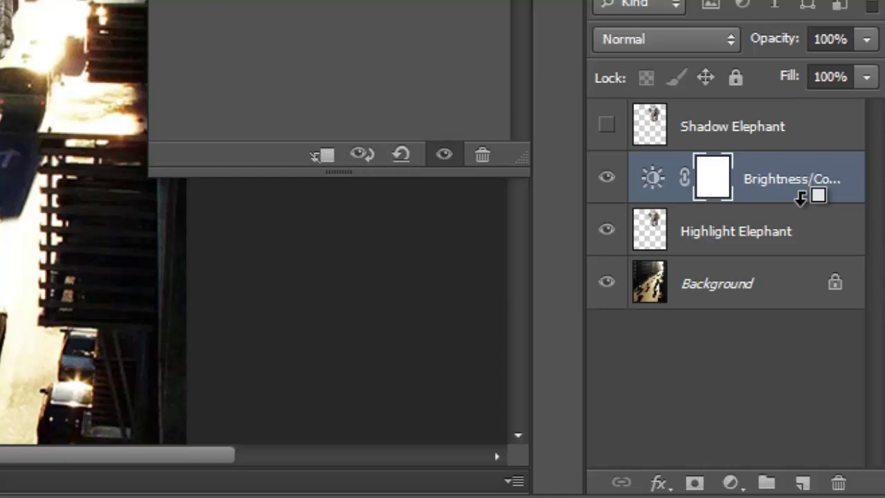
{"action": "left_click_drag", "start_coordinate": [801, 197], "coordinate": [800, 202]}
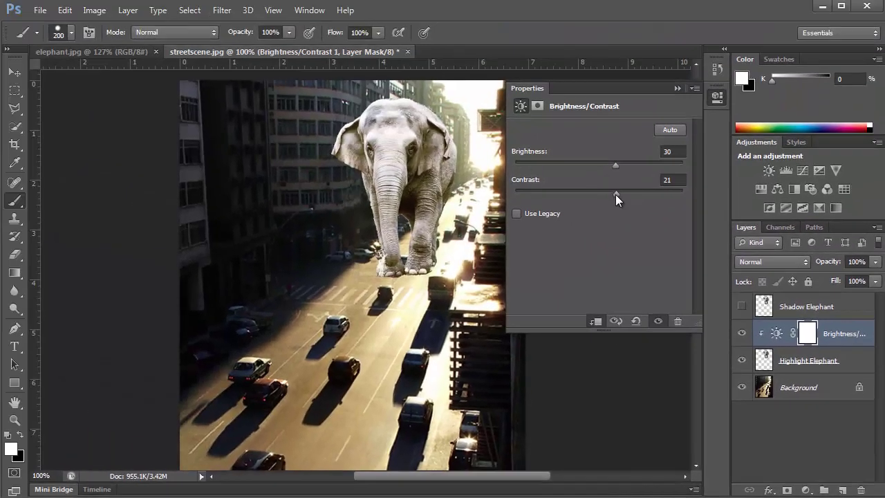
{"action": "left_click_drag", "start_coordinate": [615, 195], "coordinate": [617, 167]}
Add a clipped Color Balance layer with Midtones Cyan–Red +15 and Yellow–Blue -46.
{"action": "left_click", "coordinate": [779, 189]}
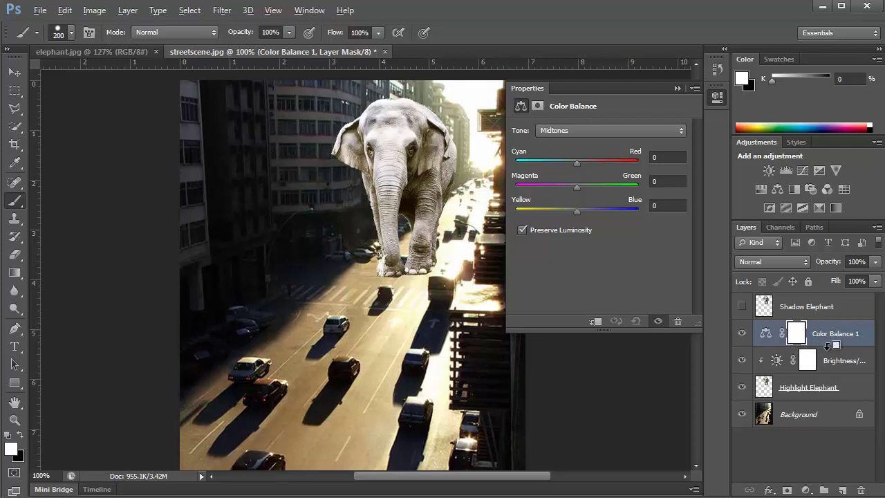
{"action": "left_click", "coordinate": [827, 344], "text": "alt"}
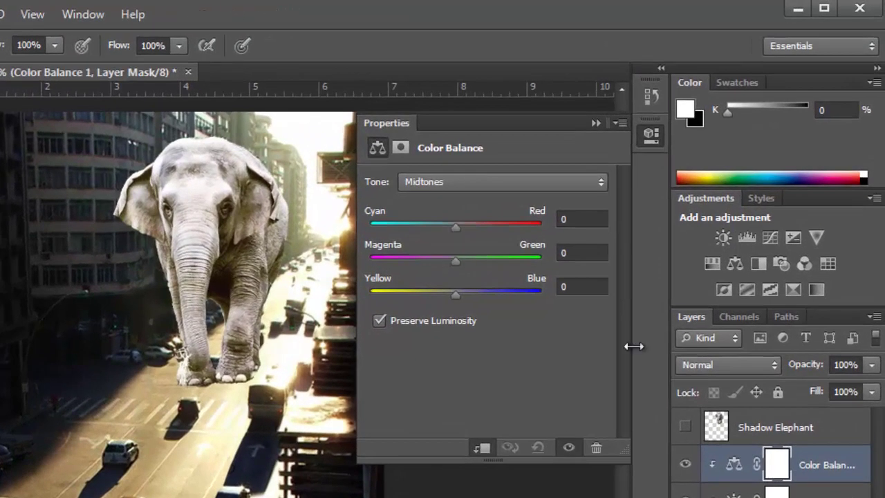
{"action": "left_click", "coordinate": [511, 181]}
{"action": "left_click", "coordinate": [502, 184]}
{"action": "left_click", "coordinate": [439, 184]}
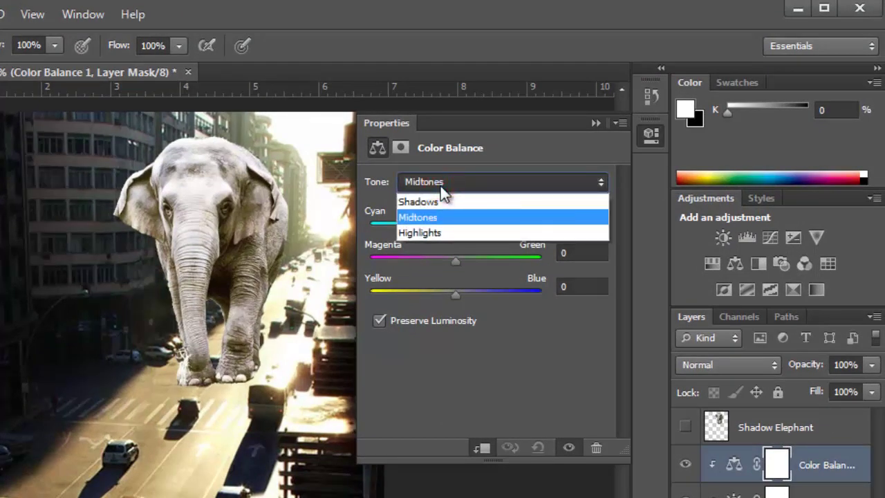
{"action": "left_click", "coordinate": [440, 184]}
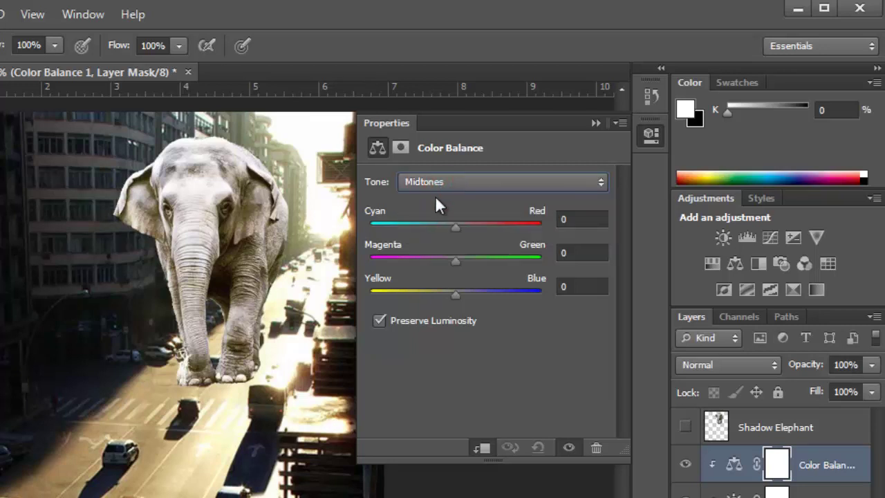
{"action": "left_click_drag", "start_coordinate": [455, 225], "coordinate": [469, 225]}
{"action": "left_click_drag", "start_coordinate": [456, 292], "coordinate": [416, 291]}
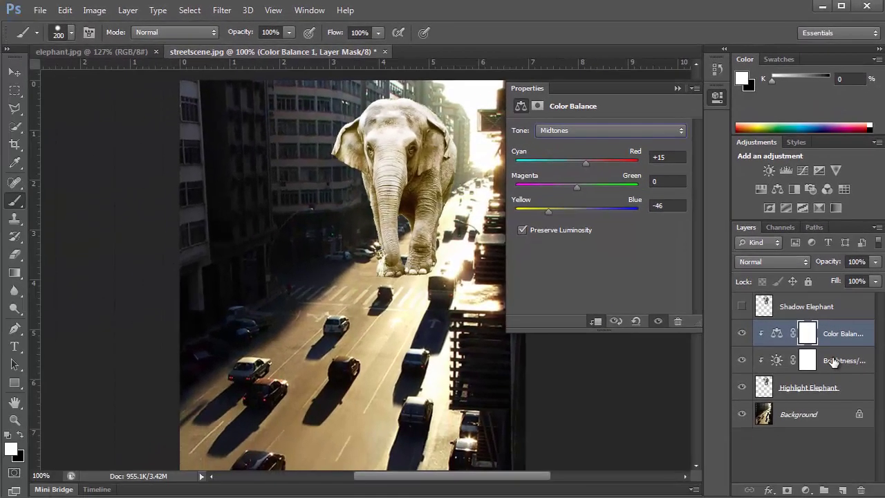
Brighten the elephant further with the Brightness/Contrast adjustment, then collapse its settings.
{"action": "left_click", "coordinate": [833, 361]}
{"action": "left_click", "coordinate": [840, 333]}
{"action": "left_click", "coordinate": [841, 361]}
{"action": "left_click", "coordinate": [842, 334]}
{"action": "left_click", "coordinate": [840, 361]}
{"action": "left_click", "coordinate": [840, 334]}
{"action": "left_click", "coordinate": [834, 359]}
{"action": "left_click_drag", "start_coordinate": [619, 165], "coordinate": [639, 164]}
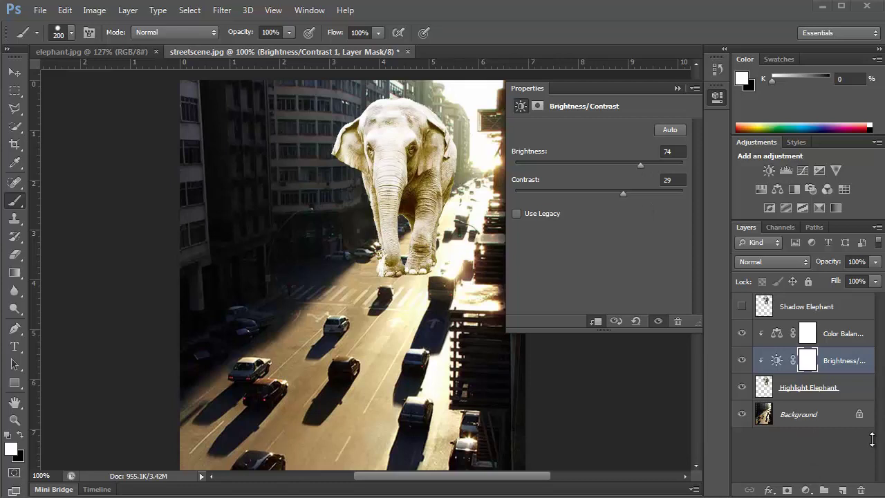
{"action": "left_click", "coordinate": [677, 88]}
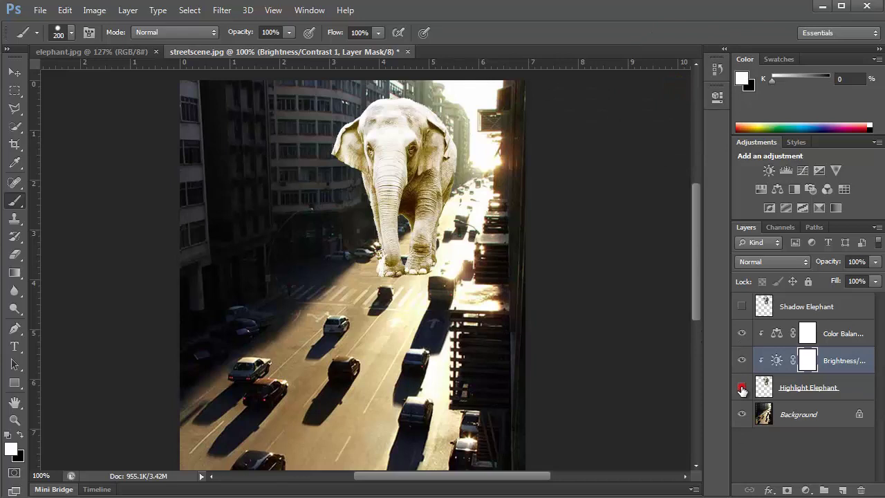
Hide Highlight Elephant, show Shadow Elephant, and make Shadow Elephant the working layer.
{"action": "left_click", "coordinate": [743, 389]}
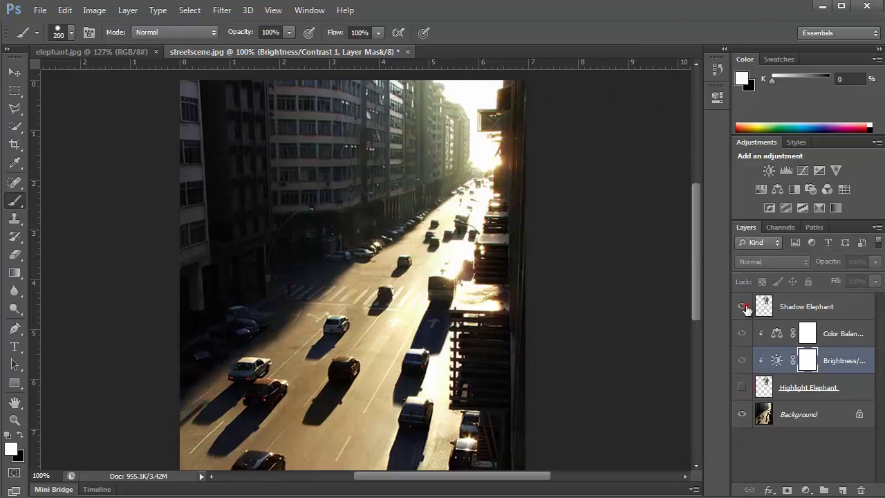
{"action": "left_click", "coordinate": [742, 306]}
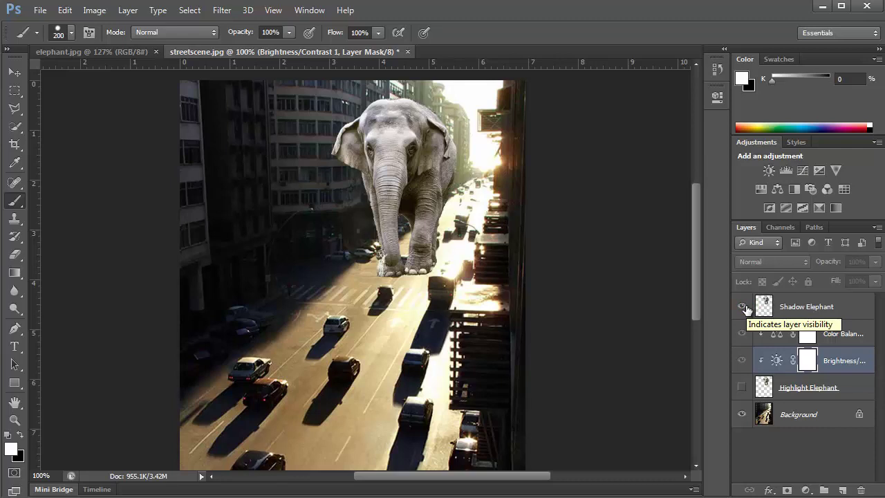
{"action": "left_click", "coordinate": [791, 307]}
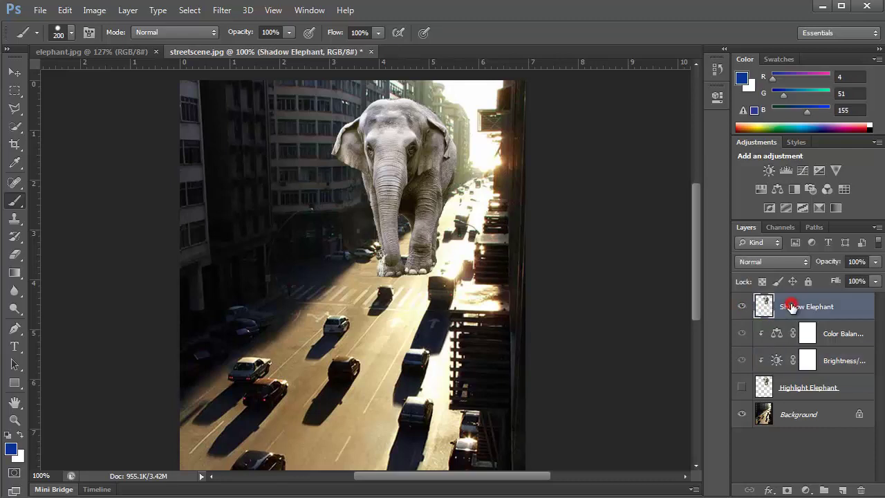
{"action": "left_click", "coordinate": [769, 171]}
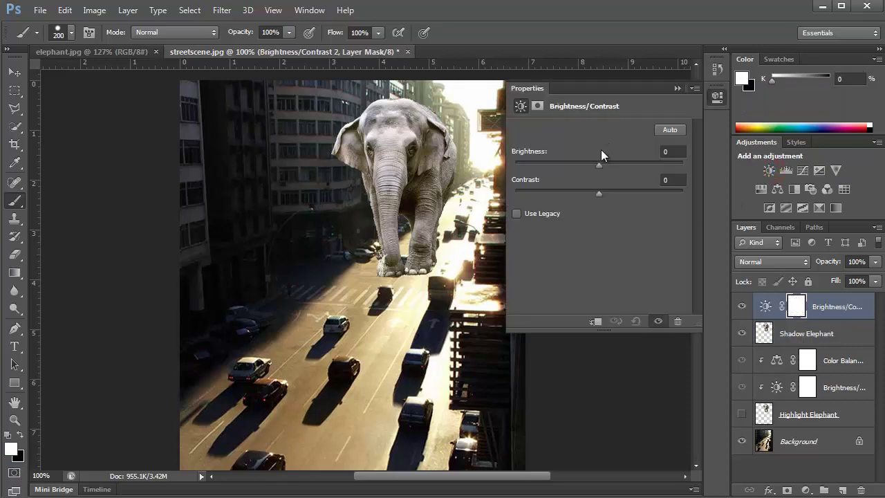
{"action": "left_click_drag", "start_coordinate": [599, 163], "coordinate": [541, 166]}
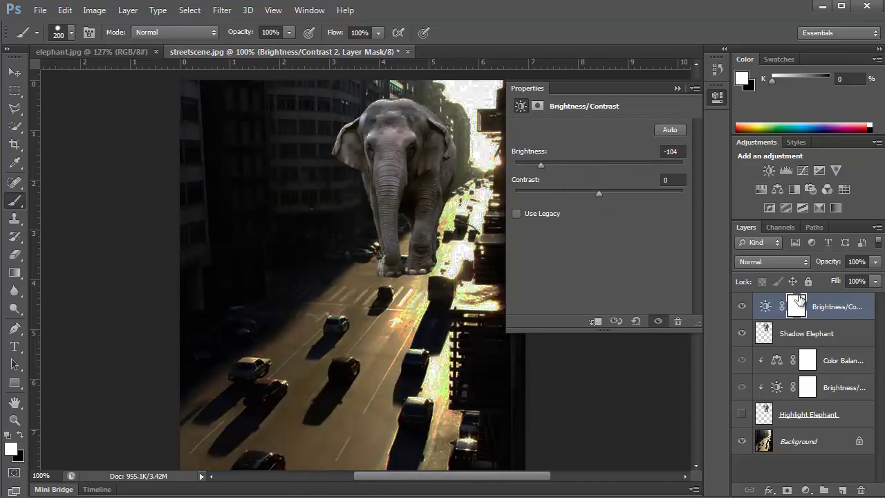
{"action": "left_click_drag", "start_coordinate": [826, 322], "coordinate": [827, 316]}
{"action": "left_click", "coordinate": [827, 316], "text": "alt"}
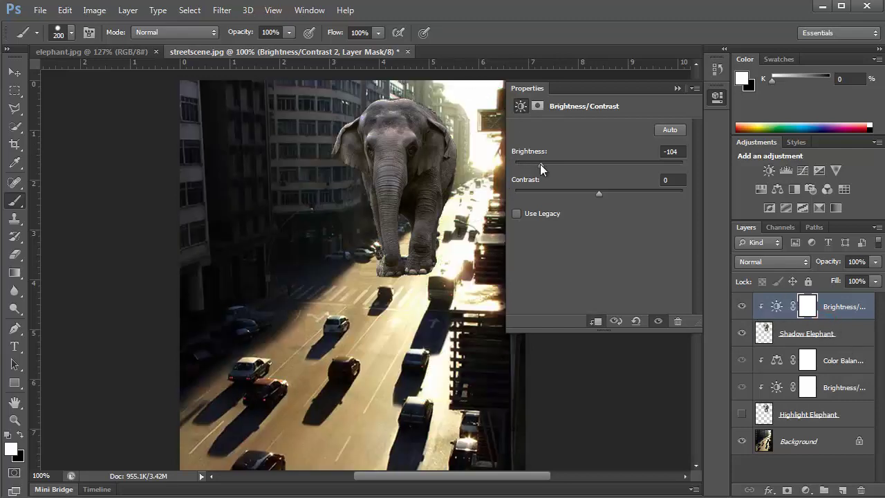
{"action": "mouse_move", "coordinate": [541, 165]}
{"action": "left_mouse_down"}
{"action": "mouse_move", "coordinate": [525, 170]}
{"action": "mouse_move", "coordinate": [580, 173]}
{"action": "mouse_move", "coordinate": [507, 175]}
{"action": "mouse_move", "coordinate": [518, 169]}
{"action": "left_mouse_up"}
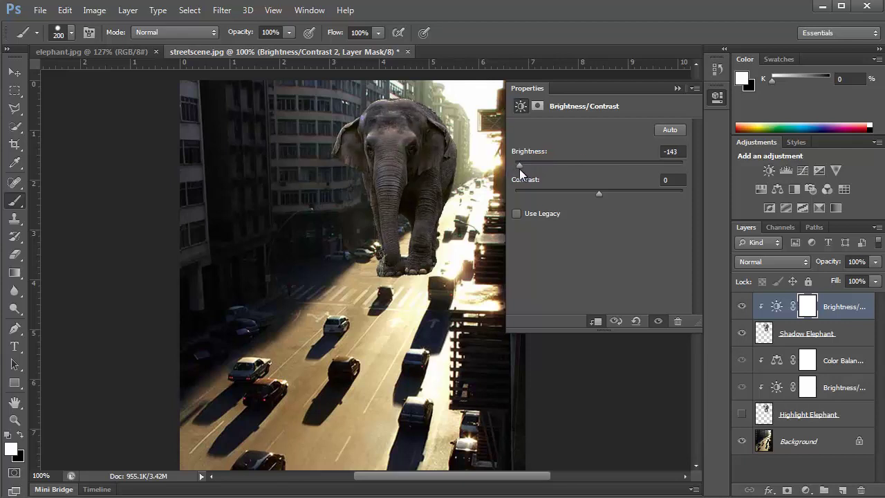
{"action": "left_click_drag", "start_coordinate": [596, 193], "coordinate": [627, 193]}
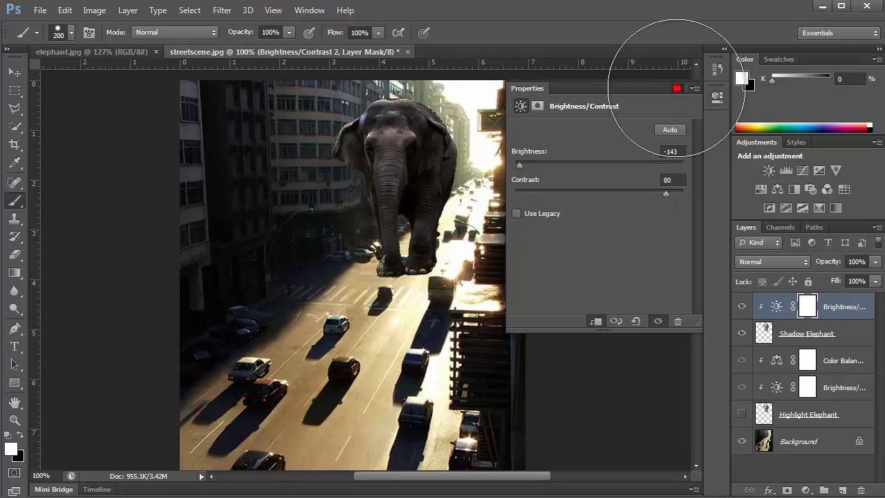
{"action": "left_click", "coordinate": [676, 86]}
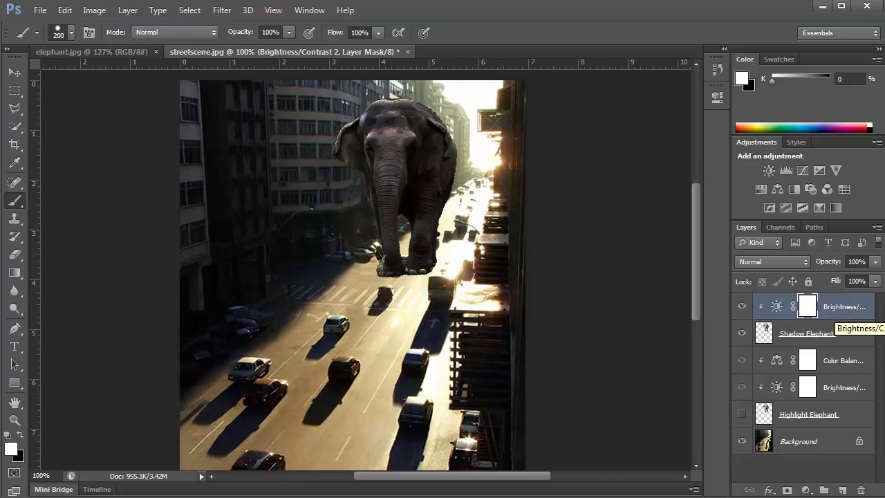
{"action": "left_click", "coordinate": [861, 491]}
{"action": "left_click", "coordinate": [416, 197]}
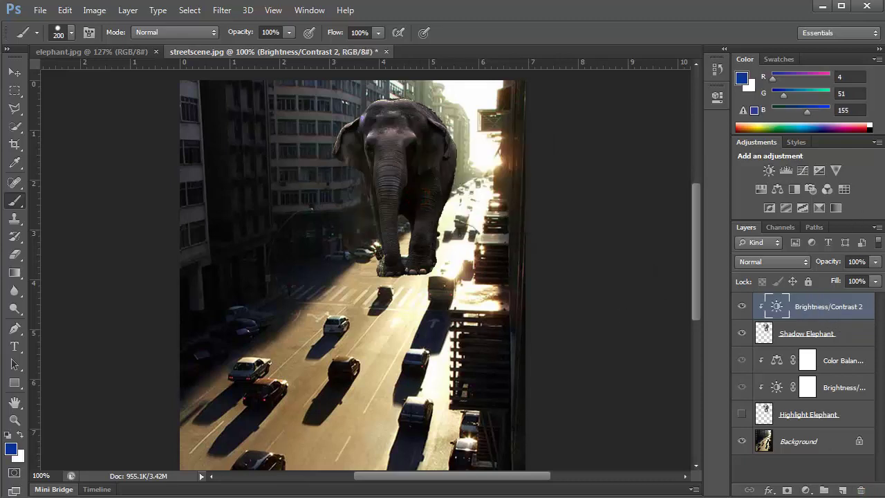
{"action": "left_click", "coordinate": [861, 491]}
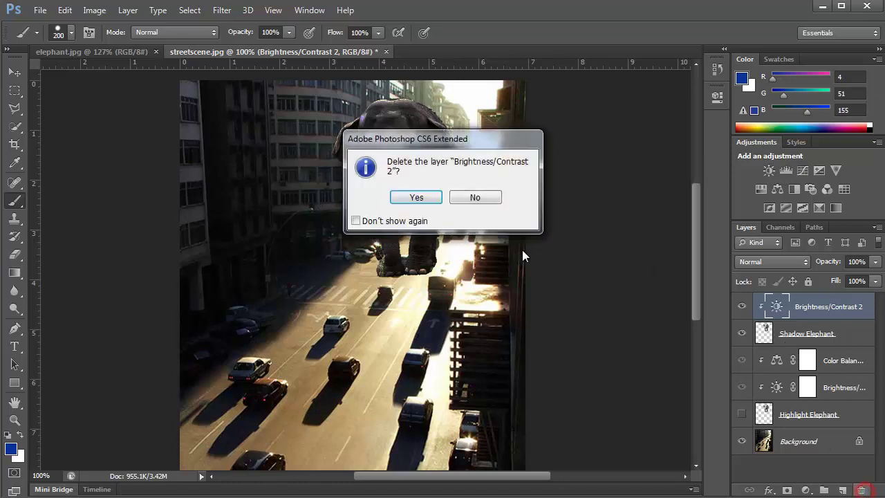
{"action": "left_click", "coordinate": [413, 198]}
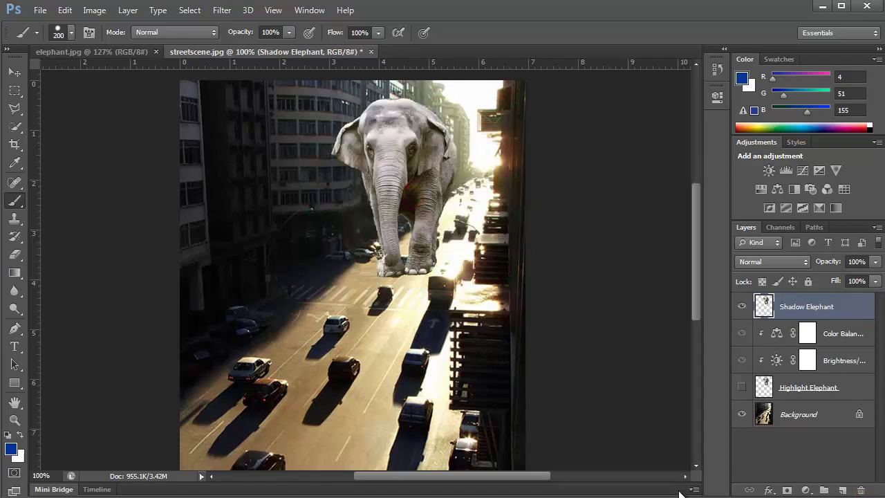
Undo the deletion to restore the clipped Brightness/Contrast 2 layer on Shadow Elephant.
{"action": "key", "text": "ctrl+z"}
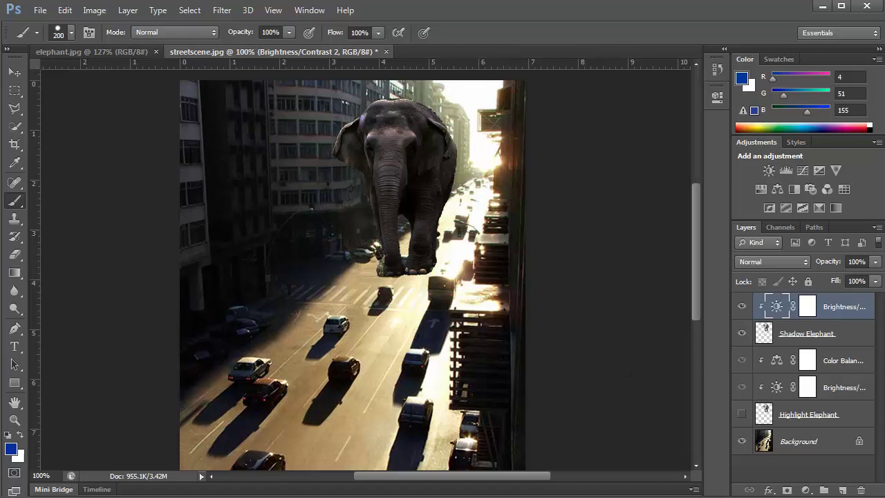
Add a Hue/Saturation layer clipped to the elephant with Hue -11, Saturation -77, Lightness -17.
{"action": "left_click", "coordinate": [761, 191]}
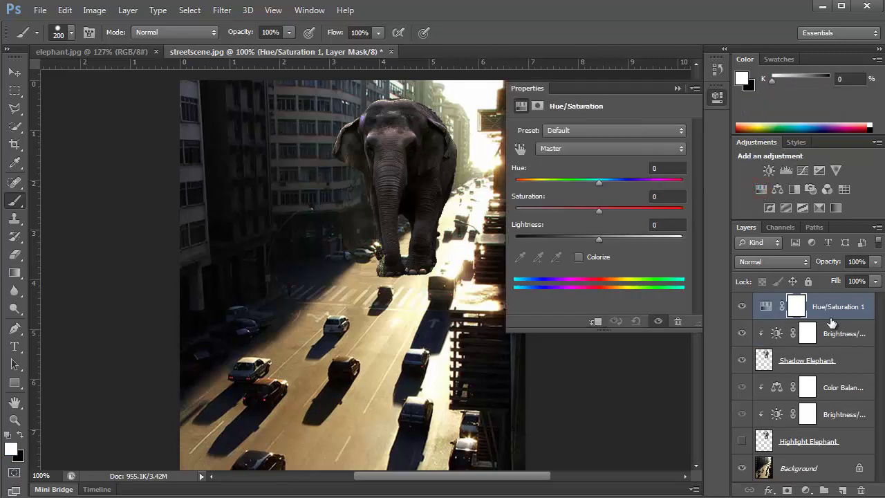
{"action": "left_click_drag", "start_coordinate": [832, 319], "coordinate": [830, 314]}
{"action": "left_click", "coordinate": [830, 315], "text": "alt"}
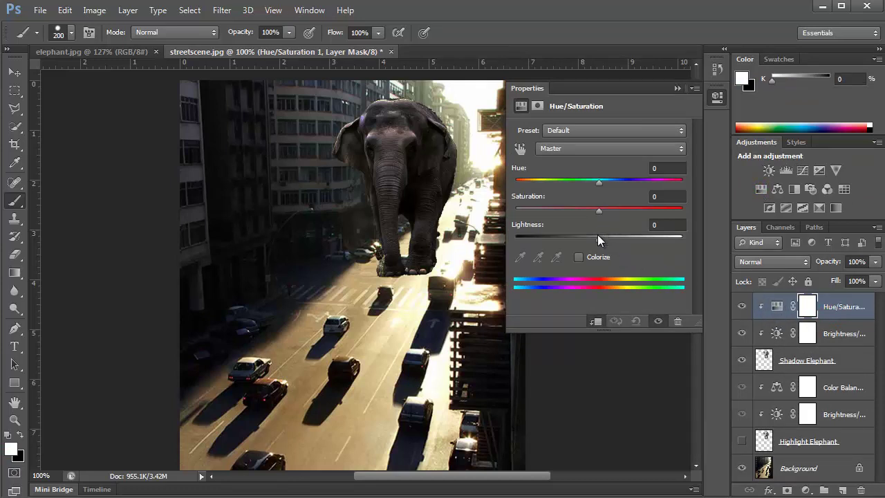
{"action": "left_click_drag", "start_coordinate": [599, 212], "coordinate": [514, 209]}
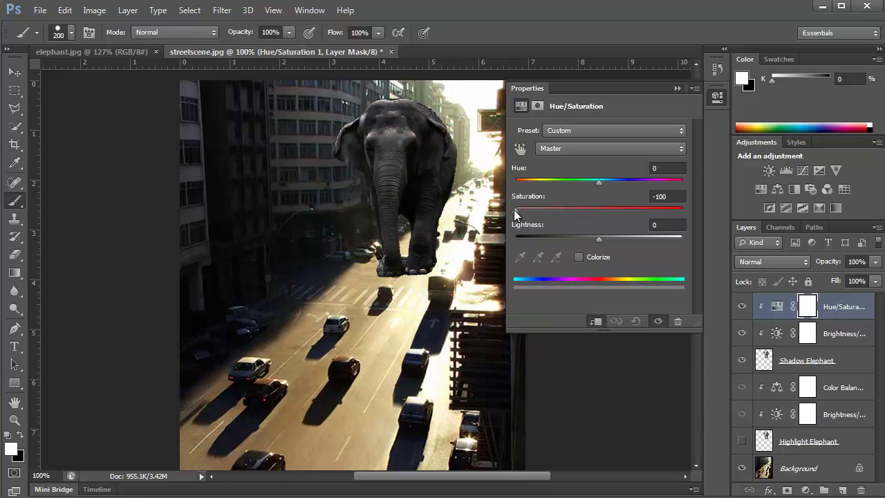
{"action": "left_click_drag", "start_coordinate": [514, 210], "coordinate": [535, 214]}
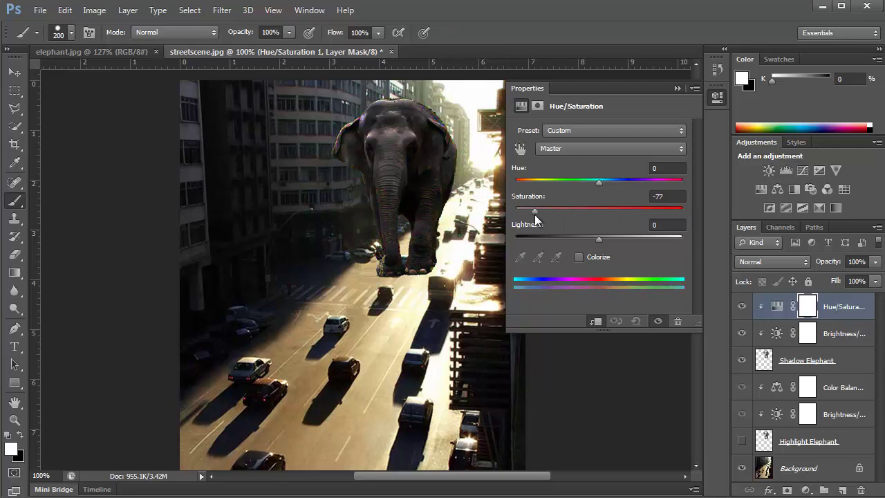
{"action": "mouse_move", "coordinate": [599, 239]}
{"action": "left_mouse_down"}
{"action": "mouse_move", "coordinate": [575, 240]}
{"action": "mouse_move", "coordinate": [585, 241]}
{"action": "left_mouse_up"}
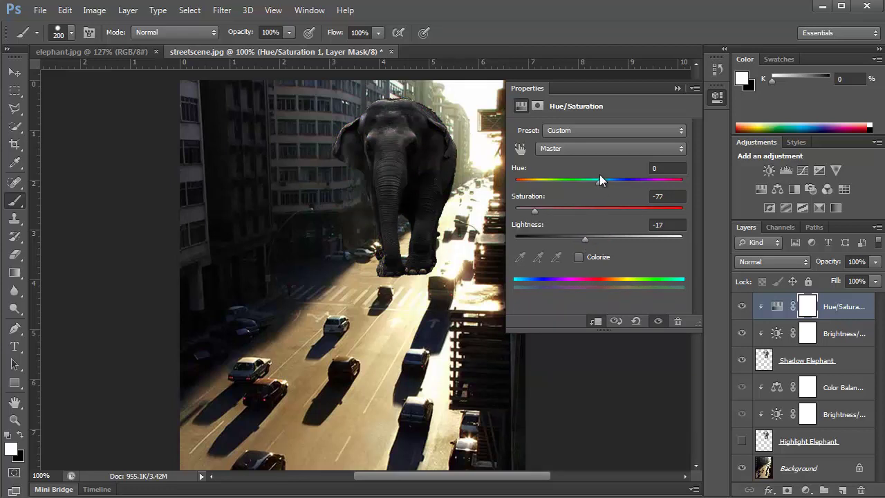
{"action": "mouse_move", "coordinate": [599, 181]}
{"action": "left_mouse_down"}
{"action": "mouse_move", "coordinate": [544, 182]}
{"action": "mouse_move", "coordinate": [664, 182]}
{"action": "mouse_move", "coordinate": [536, 187]}
{"action": "mouse_move", "coordinate": [588, 186]}
{"action": "left_mouse_up"}
Show Highlight Elephant again, close the Hue/Saturation properties, and toggle Shadow Elephant to compare.
{"action": "left_click", "coordinate": [743, 442]}
{"action": "left_click", "coordinate": [679, 89]}
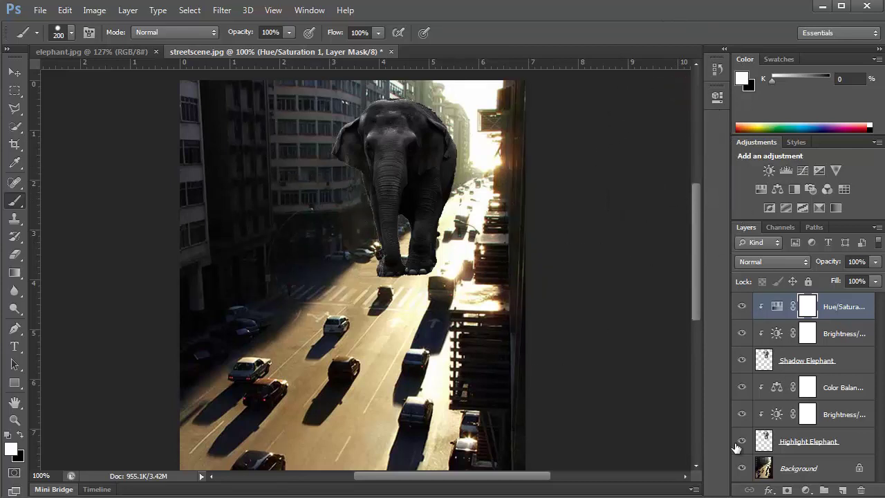
{"action": "left_click", "coordinate": [741, 362]}
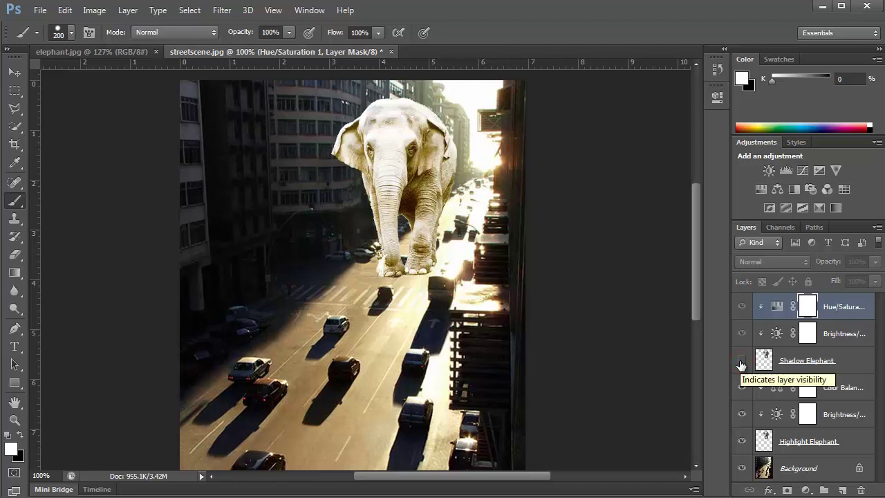
{"action": "left_click", "coordinate": [741, 362]}
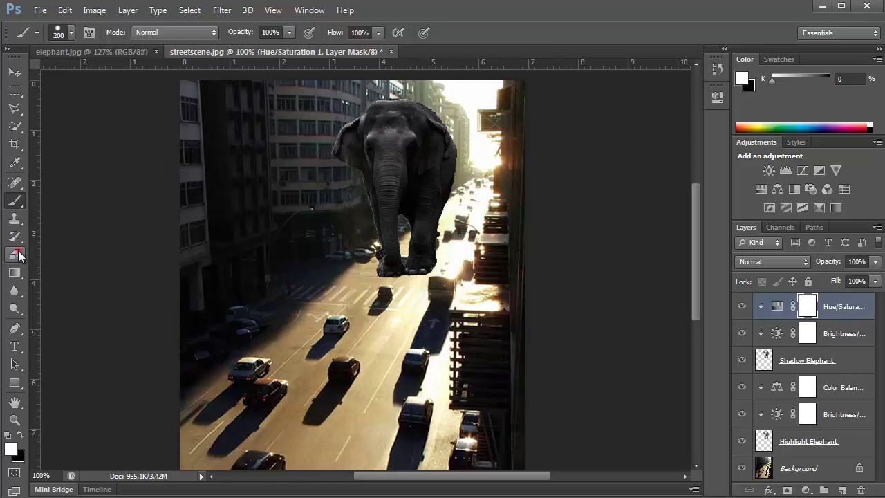
Try erasing a light band down the elephant's head, undo it, and reselect Shadow Elephant.
{"action": "left_click", "coordinate": [15, 254]}
{"action": "mouse_move", "coordinate": [411, 95]}
{"action": "left_mouse_down"}
{"action": "mouse_move", "coordinate": [400, 104]}
{"action": "mouse_move", "coordinate": [404, 119]}
{"action": "left_mouse_up"}
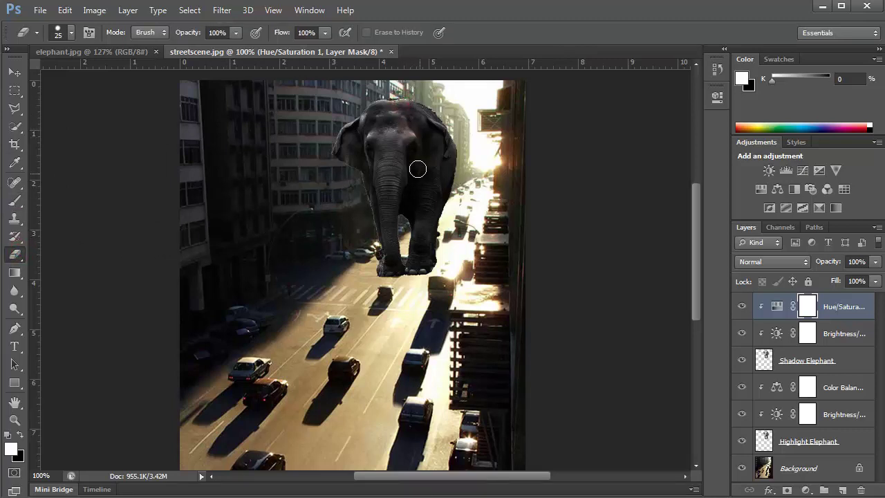
{"action": "key", "text": "ctrl+z"}
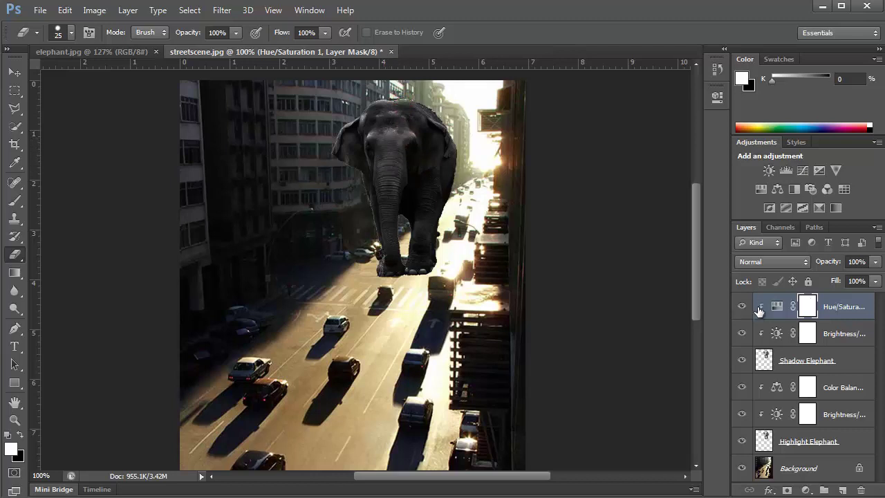
{"action": "left_click", "coordinate": [843, 362]}
{"action": "mouse_move", "coordinate": [396, 99]}
{"action": "left_mouse_down"}
{"action": "mouse_move", "coordinate": [401, 143]}
{"action": "mouse_move", "coordinate": [440, 196]}
{"action": "mouse_move", "coordinate": [404, 132]}
{"action": "left_mouse_up"}
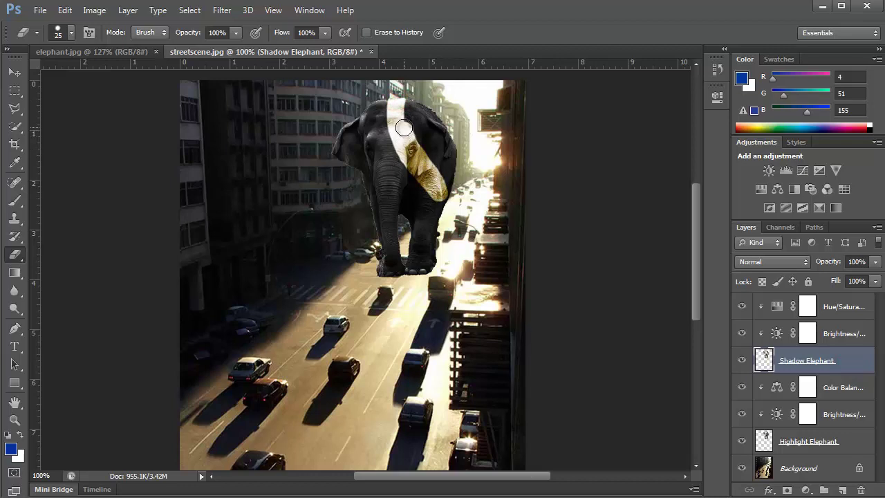
{"action": "mouse_move", "coordinate": [404, 128]}
{"action": "left_mouse_down"}
{"action": "mouse_move", "coordinate": [401, 178]}
{"action": "mouse_move", "coordinate": [429, 200]}
{"action": "left_mouse_up"}
{"action": "key", "text": "F12"}
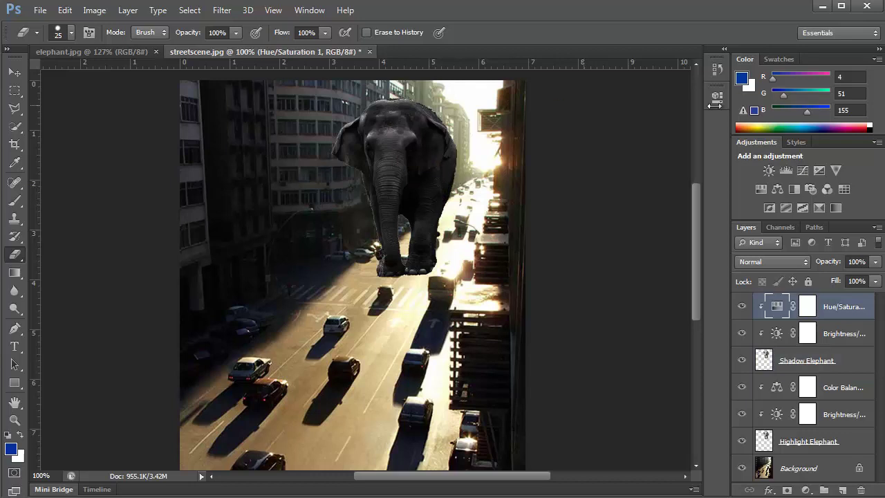
{"action": "left_click", "coordinate": [850, 363]}
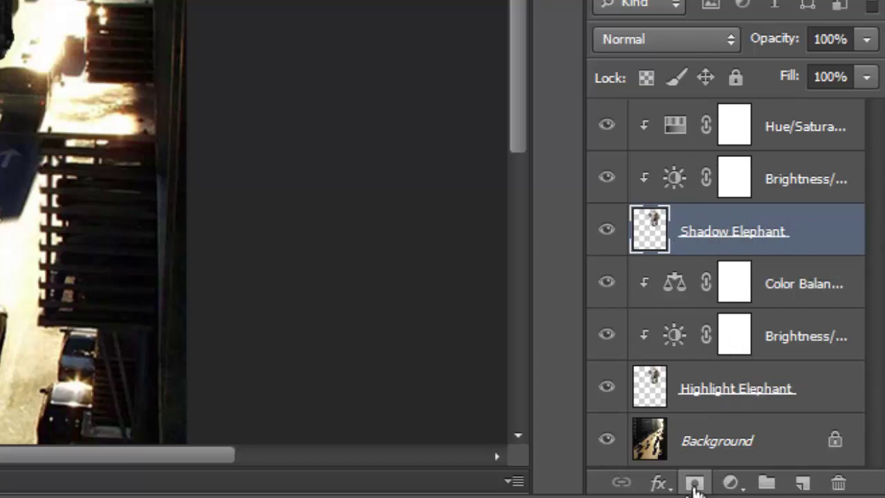
Add a white layer mask to Shadow Elephant and target the mask for painting.
{"action": "left_click", "coordinate": [695, 484]}
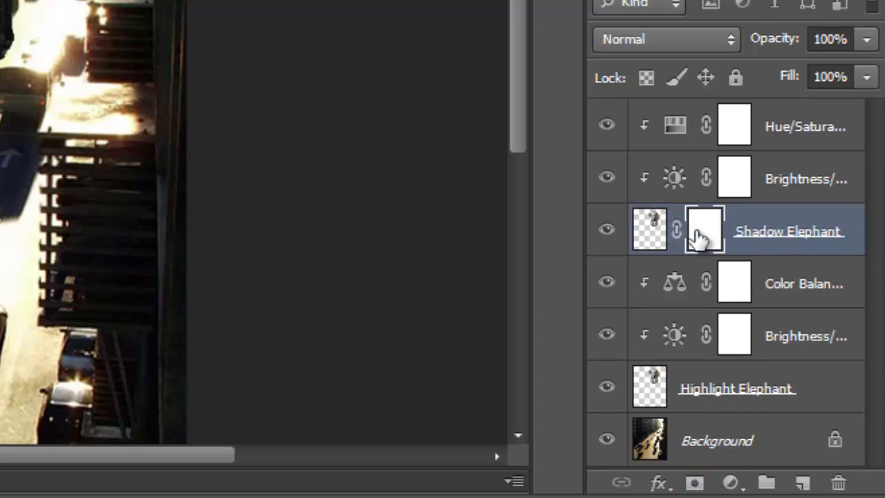
{"action": "left_click", "coordinate": [654, 234]}
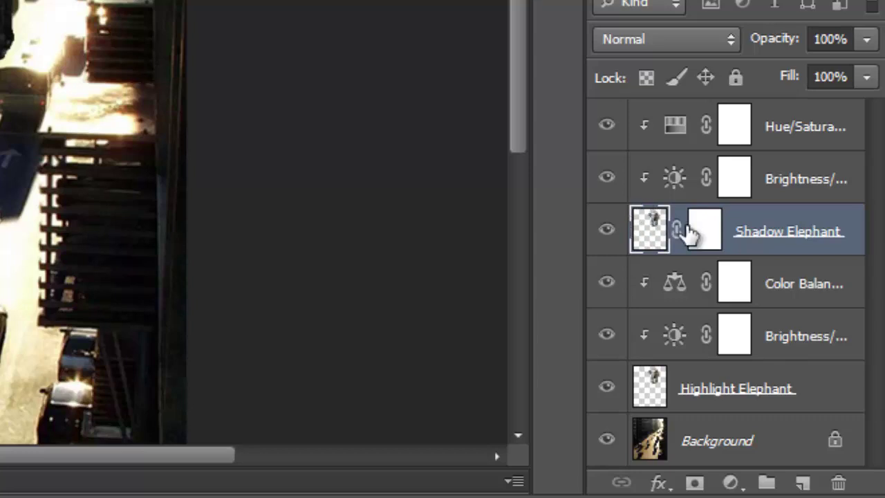
{"action": "left_click", "coordinate": [700, 230]}
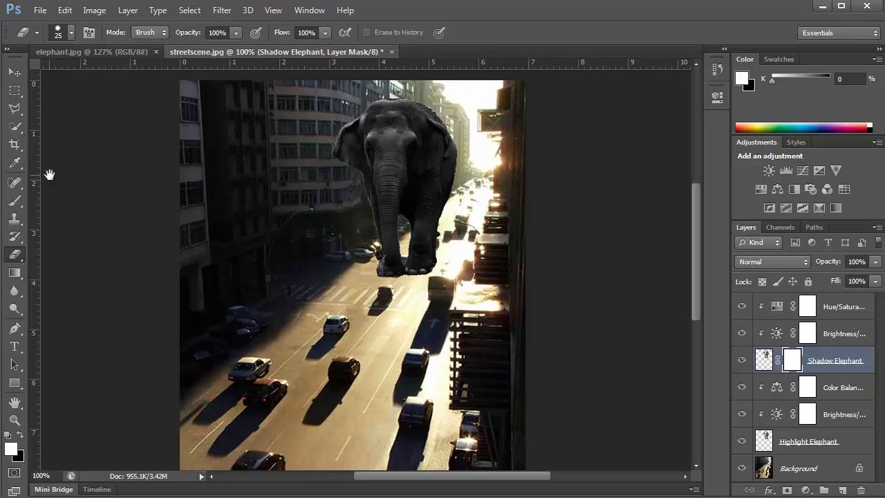
{"action": "left_click", "coordinate": [14, 201]}
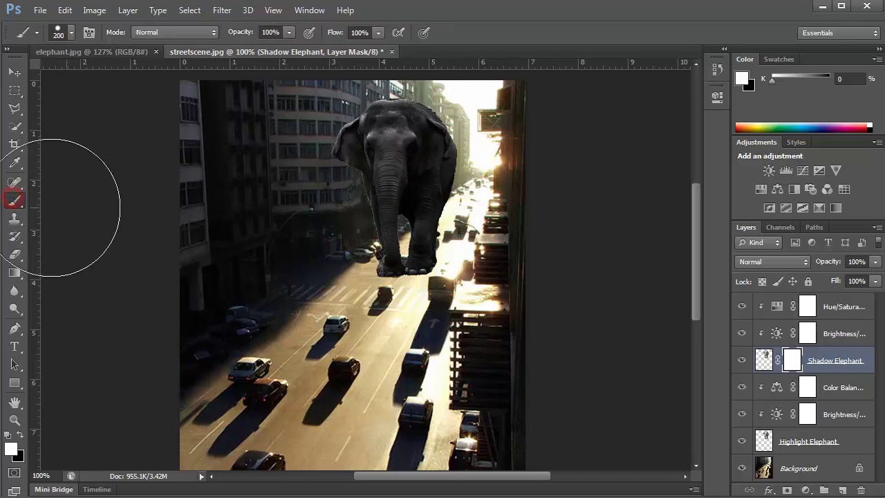
{"action": "key", "text": "bracketleft"}
{"action": "key", "text": "bracketleft"}
{"action": "key", "text": "bracketleft"}
{"action": "key", "text": "bracketleft"}
{"action": "left_click", "coordinate": [71, 32]}
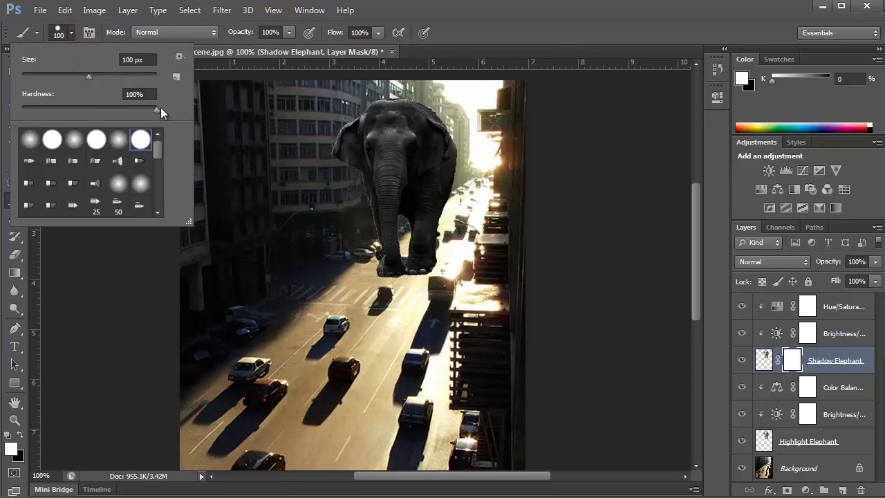
{"action": "left_click", "coordinate": [156, 108]}
{"action": "left_click", "coordinate": [71, 33]}
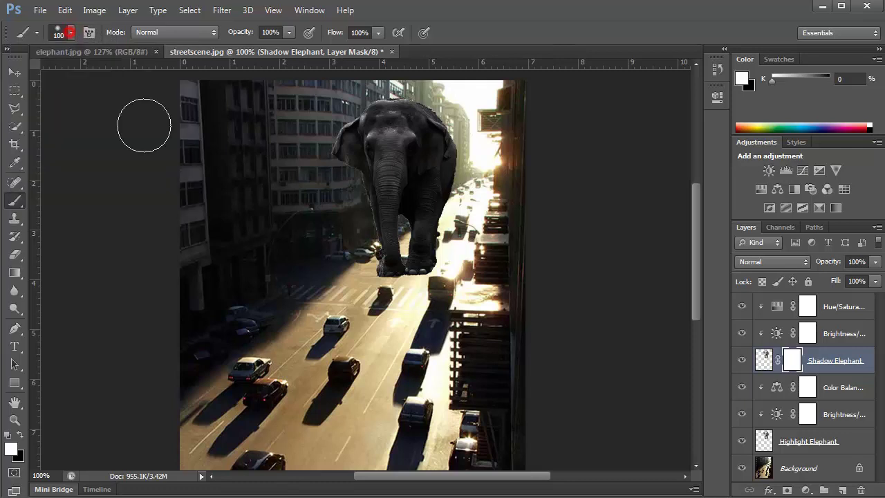
{"action": "key", "text": "bracketleft"}
{"action": "key", "text": "bracketleft"}
{"action": "key", "text": "bracketleft"}
{"action": "key", "text": "bracketleft"}
{"action": "key", "text": "bracketleft"}
{"action": "key", "text": "bracketleft"}
{"action": "left_click", "coordinate": [20, 434]}
{"action": "left_click", "coordinate": [465, 207], "text": "ctrl"}
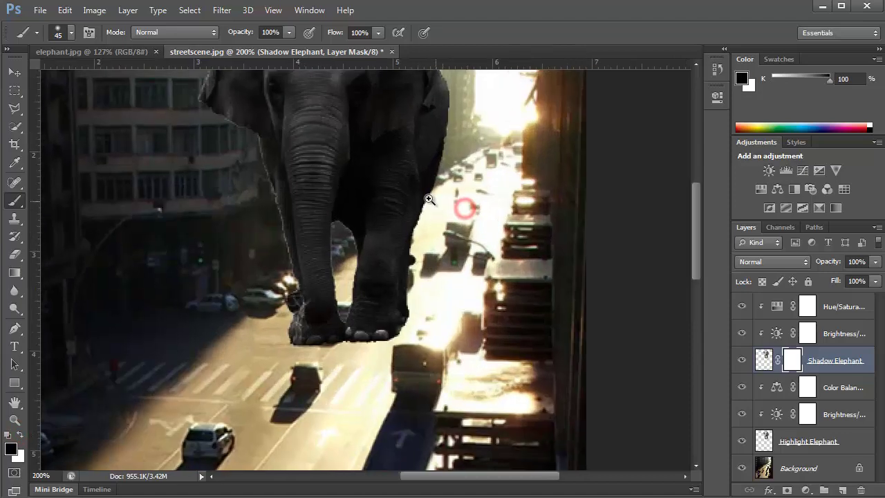
{"action": "left_click", "coordinate": [424, 199], "text": "ctrl"}
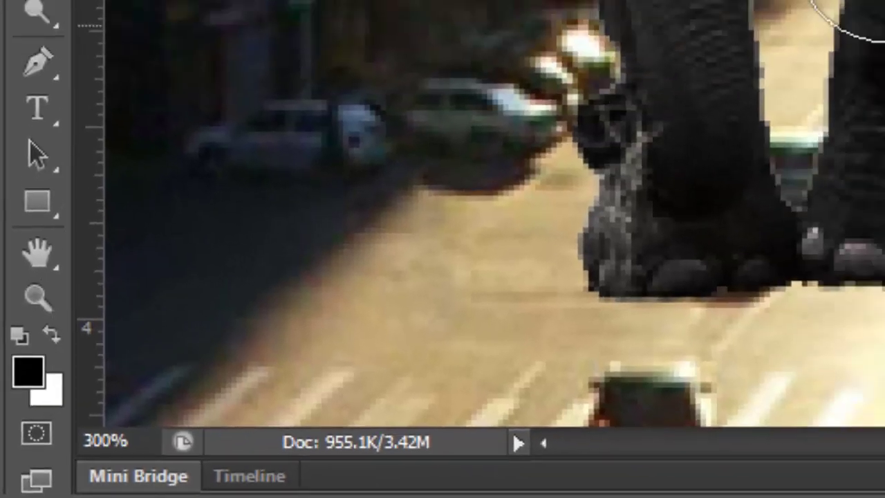
{"action": "left_click_drag", "start_coordinate": [436, 225], "coordinate": [498, 405]}
{"action": "left_click_drag", "start_coordinate": [397, 233], "coordinate": [443, 279]}
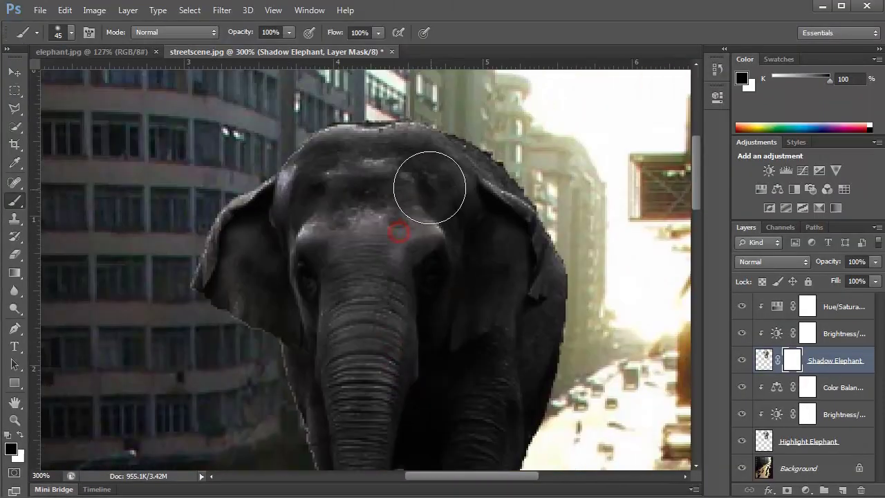
{"action": "left_click_drag", "start_coordinate": [391, 154], "coordinate": [453, 276]}
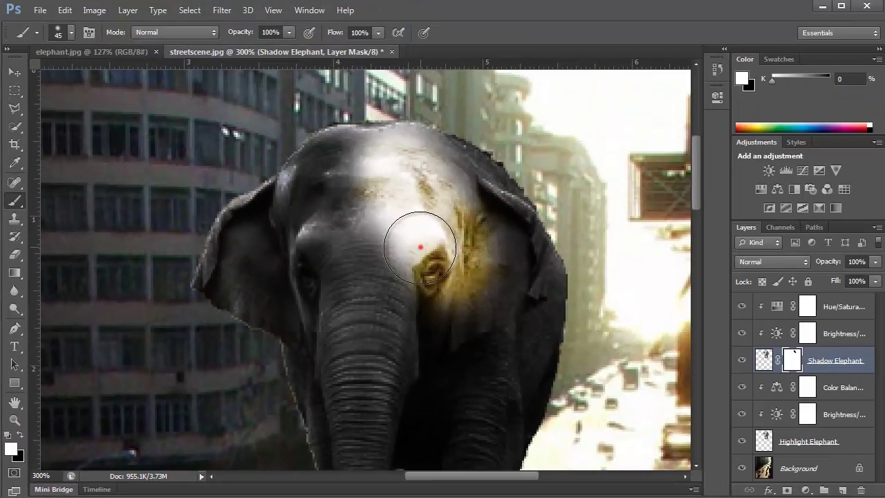
{"action": "mouse_move", "coordinate": [421, 247]}
{"action": "left_mouse_down"}
{"action": "mouse_move", "coordinate": [473, 269]}
{"action": "mouse_move", "coordinate": [338, 285]}
{"action": "mouse_move", "coordinate": [417, 221]}
{"action": "mouse_move", "coordinate": [463, 212]}
{"action": "mouse_move", "coordinate": [436, 181]}
{"action": "mouse_move", "coordinate": [348, 202]}
{"action": "mouse_move", "coordinate": [346, 171]}
{"action": "mouse_move", "coordinate": [376, 160]}
{"action": "mouse_move", "coordinate": [449, 173]}
{"action": "mouse_move", "coordinate": [436, 153]}
{"action": "left_mouse_up"}
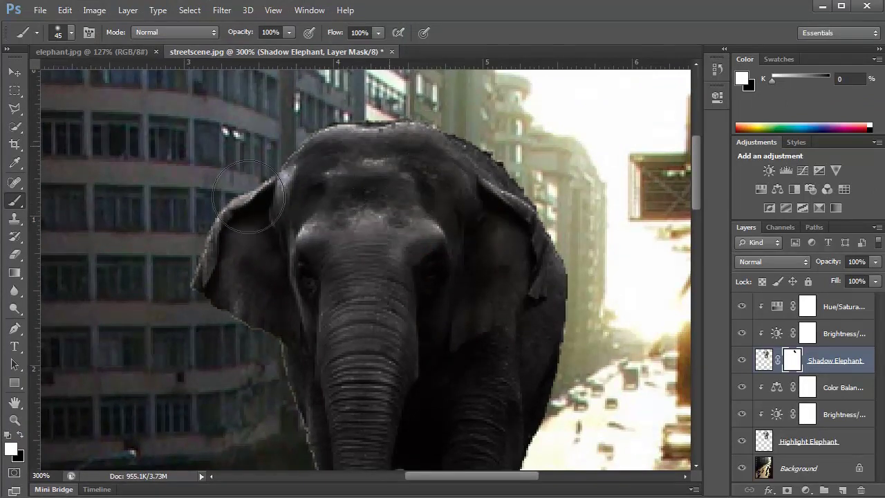
{"action": "scroll", "coordinate": [526, 325], "scroll_direction": "down", "scroll_amount": 2}
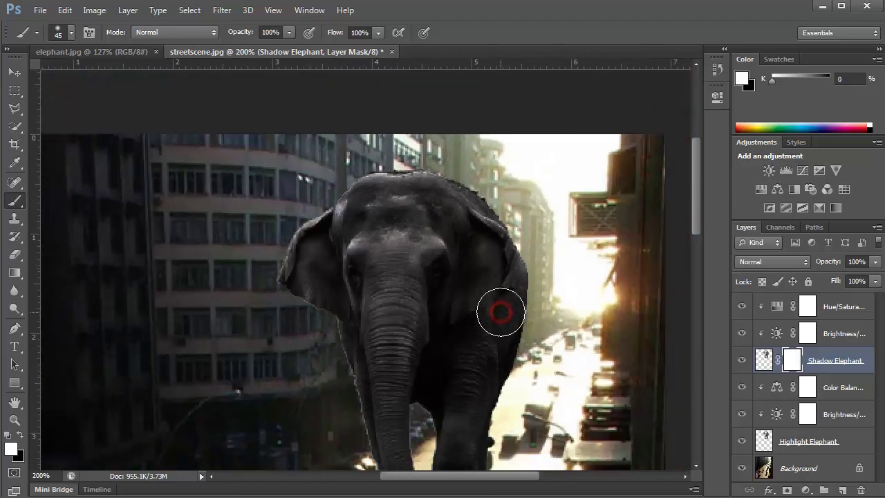
{"action": "left_click_drag", "start_coordinate": [480, 306], "coordinate": [478, 297]}
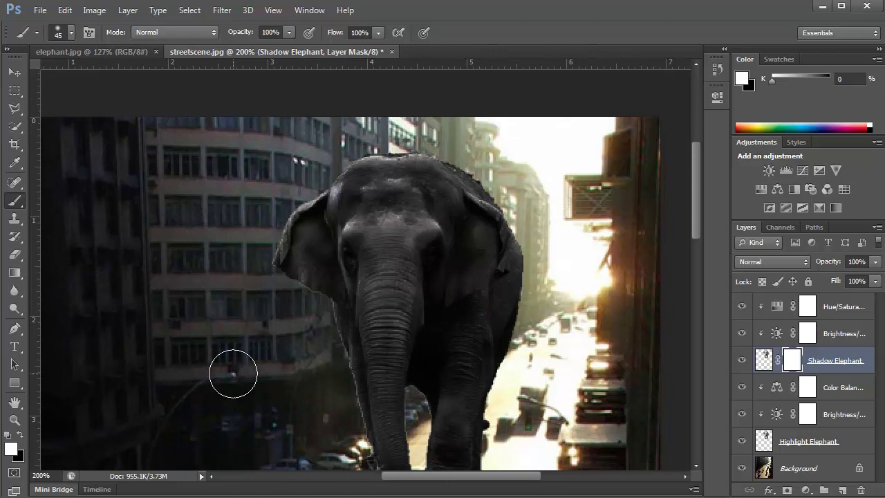
{"action": "left_click", "coordinate": [11, 436]}
{"action": "mouse_move", "coordinate": [381, 188]}
{"action": "left_mouse_down"}
{"action": "mouse_move", "coordinate": [401, 241]}
{"action": "mouse_move", "coordinate": [436, 289]}
{"action": "mouse_move", "coordinate": [459, 290]}
{"action": "left_mouse_up"}
{"action": "left_click", "coordinate": [793, 357]}
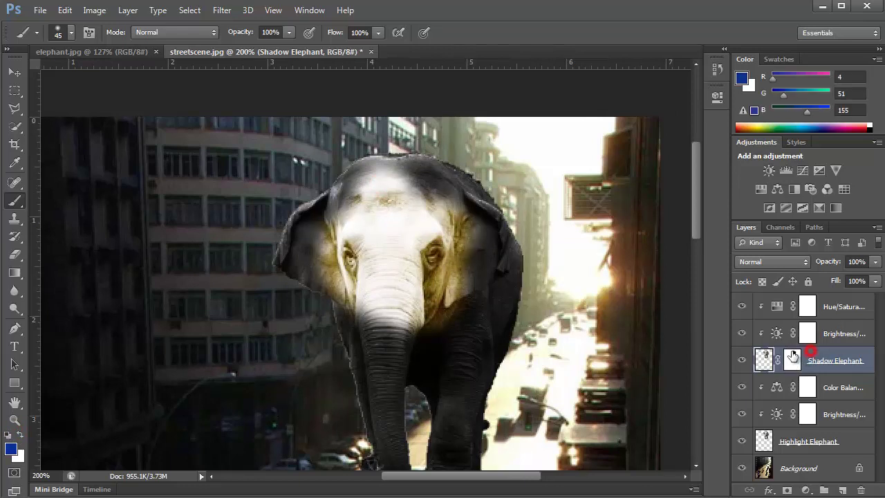
{"action": "left_click", "coordinate": [792, 357]}
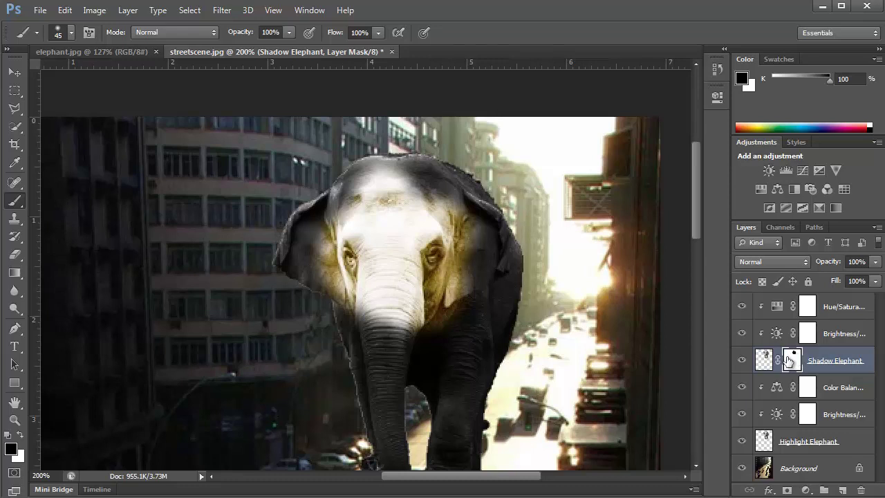
{"action": "key", "text": "x"}
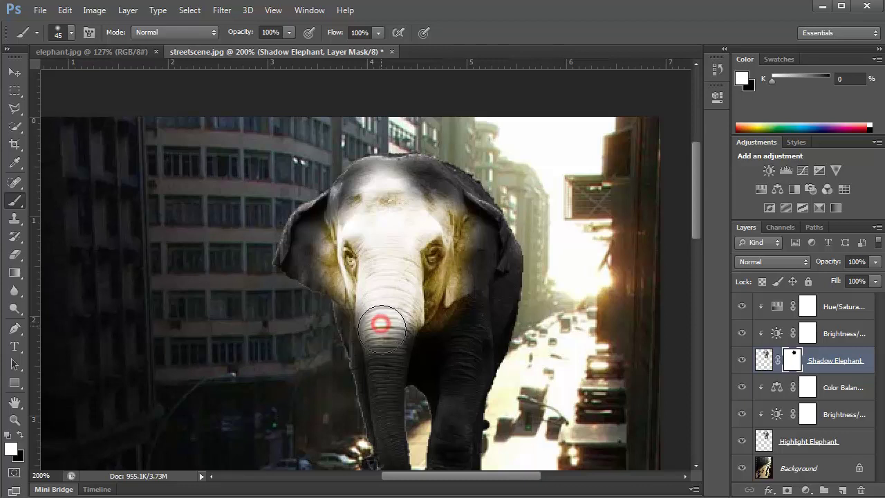
{"action": "mouse_move", "coordinate": [381, 322]}
{"action": "left_mouse_down"}
{"action": "mouse_move", "coordinate": [401, 302]}
{"action": "mouse_move", "coordinate": [403, 333]}
{"action": "mouse_move", "coordinate": [449, 280]}
{"action": "mouse_move", "coordinate": [447, 153]}
{"action": "mouse_move", "coordinate": [512, 239]}
{"action": "mouse_move", "coordinate": [418, 207]}
{"action": "mouse_move", "coordinate": [335, 230]}
{"action": "mouse_move", "coordinate": [368, 151]}
{"action": "mouse_move", "coordinate": [378, 150]}
{"action": "mouse_move", "coordinate": [373, 179]}
{"action": "mouse_move", "coordinate": [279, 218]}
{"action": "mouse_move", "coordinate": [470, 311]}
{"action": "mouse_move", "coordinate": [353, 301]}
{"action": "mouse_move", "coordinate": [337, 272]}
{"action": "mouse_move", "coordinate": [471, 232]}
{"action": "mouse_move", "coordinate": [350, 208]}
{"action": "mouse_move", "coordinate": [325, 251]}
{"action": "mouse_move", "coordinate": [317, 219]}
{"action": "mouse_move", "coordinate": [363, 187]}
{"action": "left_mouse_up"}
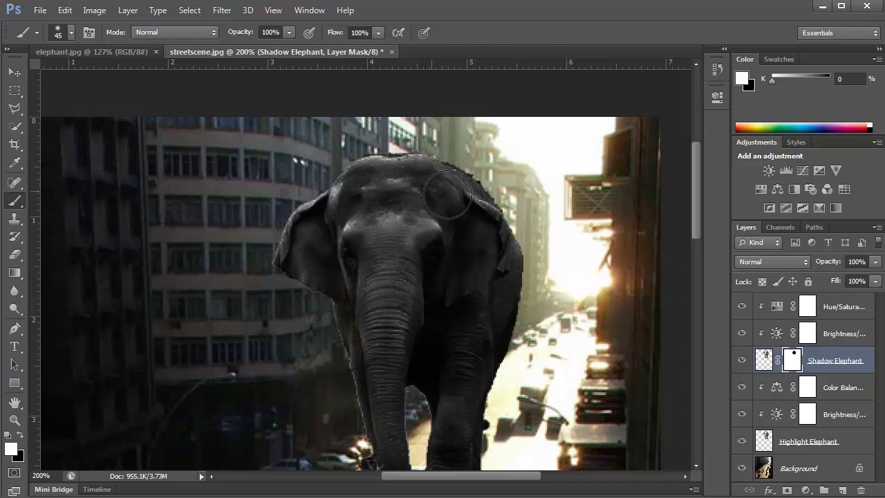
{"action": "left_click_drag", "start_coordinate": [481, 313], "coordinate": [509, 244]}
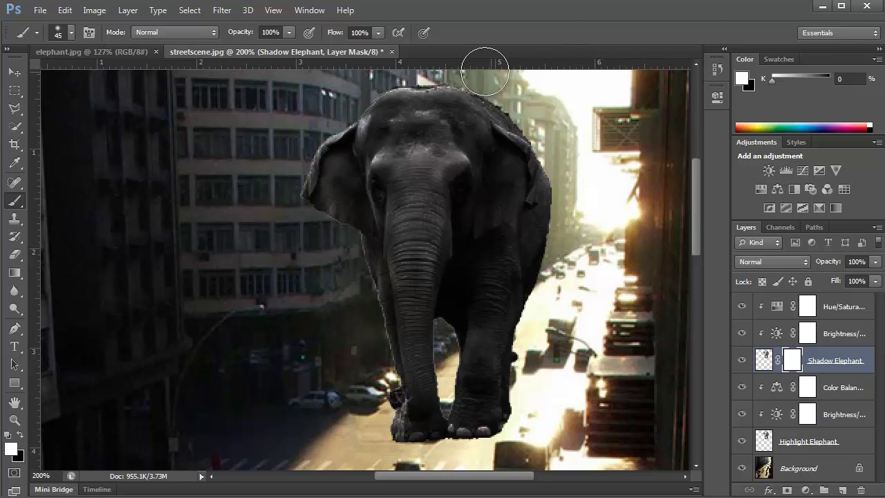
{"action": "mouse_move", "coordinate": [456, 87]}
{"action": "left_mouse_down"}
{"action": "mouse_move", "coordinate": [396, 94]}
{"action": "mouse_move", "coordinate": [366, 135]}
{"action": "left_mouse_up"}
{"action": "key", "text": "bracketleft"}
Set black as the painting colour and soften the brush to 0% hardness.
{"action": "left_click", "coordinate": [19, 435]}
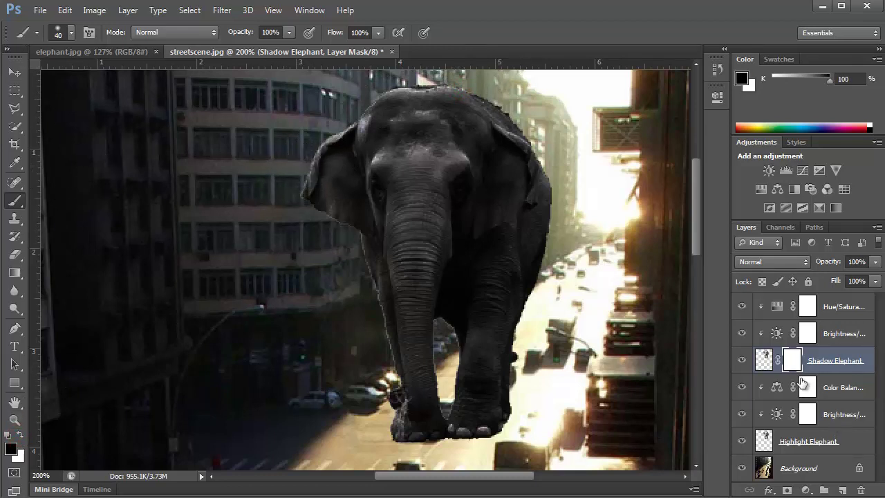
{"action": "left_click", "coordinate": [778, 359]}
{"action": "left_click", "coordinate": [68, 34]}
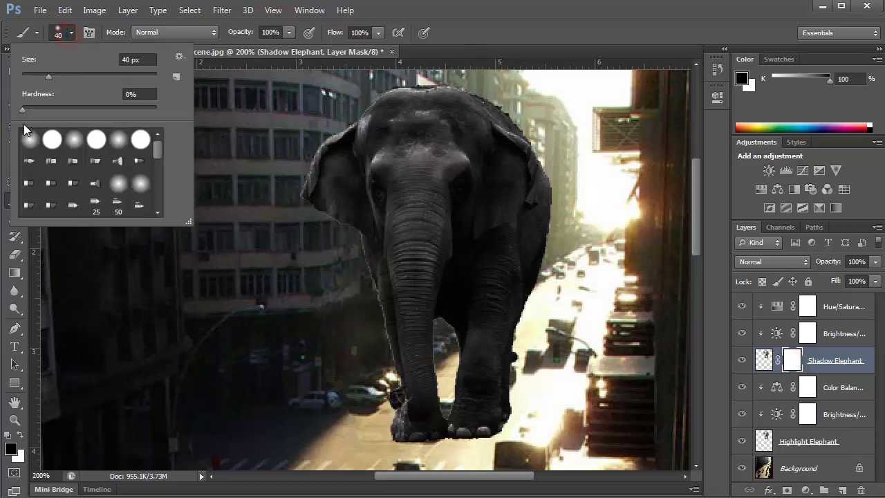
{"action": "left_click", "coordinate": [23, 110]}
{"action": "left_click", "coordinate": [72, 33]}
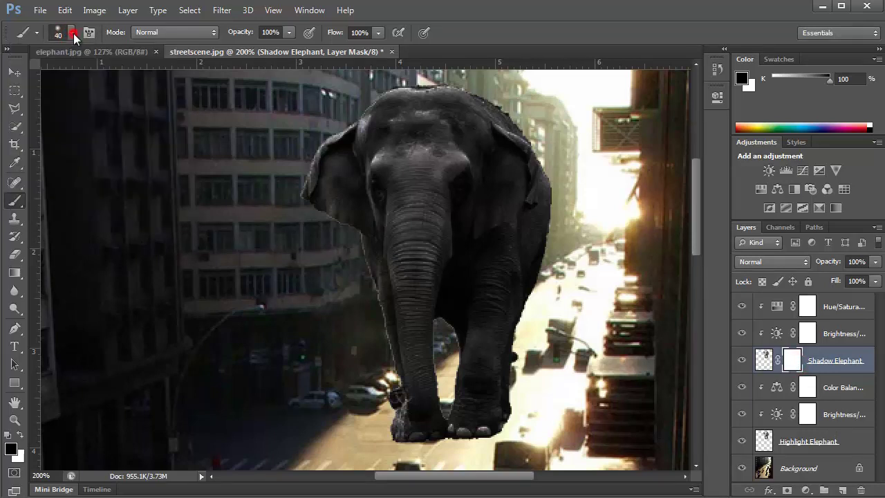
Paint black on the mask along the ear, flank, legs and left edge to reveal rim light.
{"action": "mouse_move", "coordinate": [286, 182]}
{"action": "left_mouse_down"}
{"action": "mouse_move", "coordinate": [311, 126]}
{"action": "mouse_move", "coordinate": [385, 76]}
{"action": "mouse_move", "coordinate": [462, 67]}
{"action": "mouse_move", "coordinate": [498, 80]}
{"action": "mouse_move", "coordinate": [544, 119]}
{"action": "mouse_move", "coordinate": [573, 170]}
{"action": "mouse_move", "coordinate": [574, 241]}
{"action": "mouse_move", "coordinate": [544, 326]}
{"action": "left_mouse_up"}
{"action": "left_click_drag", "start_coordinate": [544, 394], "coordinate": [547, 331]}
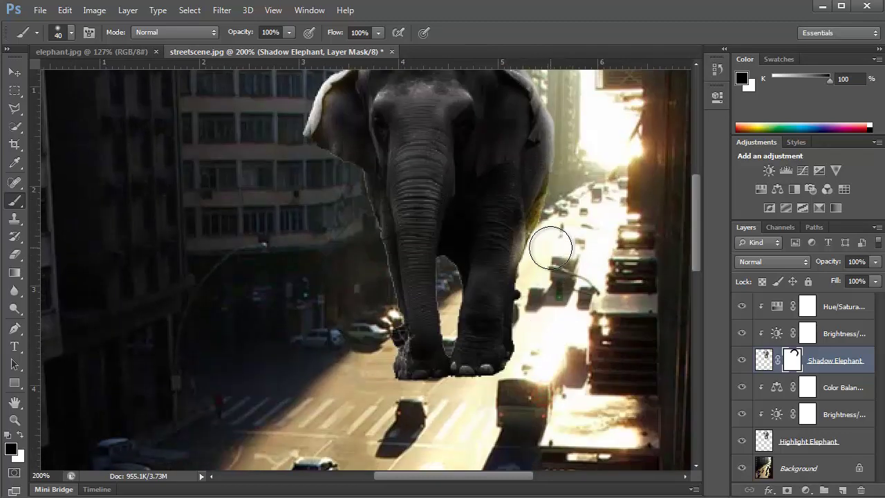
{"action": "left_click_drag", "start_coordinate": [548, 250], "coordinate": [525, 362]}
{"action": "key", "text": "bracketleft"}
{"action": "key", "text": "bracketleft"}
{"action": "key", "text": "bracketleft"}
{"action": "key", "text": "bracketleft"}
{"action": "mouse_move", "coordinate": [441, 261]}
{"action": "left_mouse_down"}
{"action": "mouse_move", "coordinate": [450, 352]}
{"action": "mouse_move", "coordinate": [443, 297]}
{"action": "left_mouse_up"}
{"action": "key", "text": "bracketright"}
{"action": "mouse_move", "coordinate": [332, 176]}
{"action": "left_mouse_down"}
{"action": "mouse_move", "coordinate": [352, 192]}
{"action": "mouse_move", "coordinate": [357, 227]}
{"action": "left_mouse_up"}
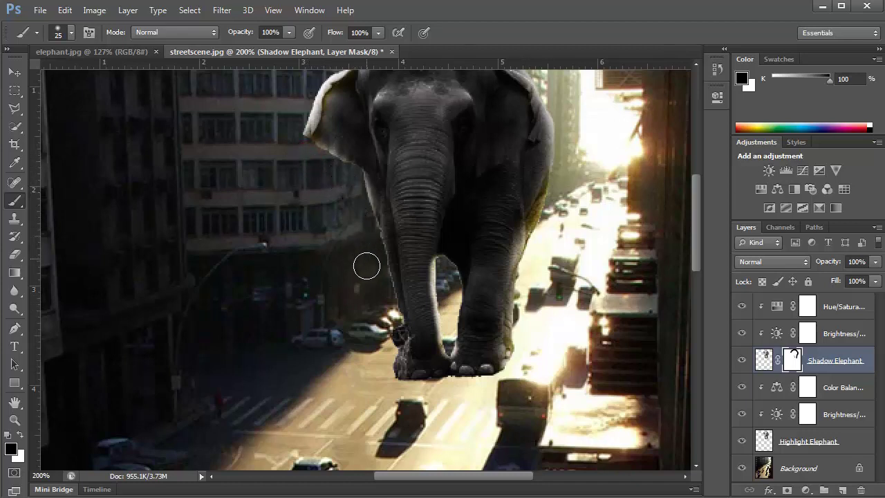
{"action": "mouse_move", "coordinate": [379, 364]}
{"action": "left_mouse_down"}
{"action": "mouse_move", "coordinate": [386, 331]}
{"action": "mouse_move", "coordinate": [362, 257]}
{"action": "mouse_move", "coordinate": [362, 221]}
{"action": "left_mouse_up"}
{"action": "left_click_drag", "start_coordinate": [371, 258], "coordinate": [362, 349]}
{"action": "mouse_move", "coordinate": [530, 228]}
{"action": "left_mouse_down"}
{"action": "mouse_move", "coordinate": [552, 228]}
{"action": "mouse_move", "coordinate": [550, 279]}
{"action": "left_mouse_up"}
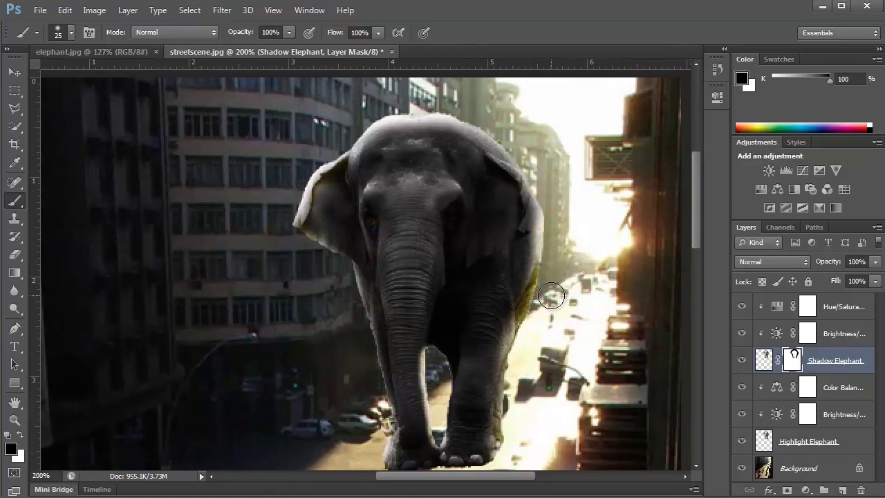
Add rim light up the ear edge, touch up the right ear, and restore black as the colour.
{"action": "key", "text": "bracketright"}
{"action": "mouse_move", "coordinate": [541, 198]}
{"action": "left_mouse_down"}
{"action": "mouse_move", "coordinate": [534, 161]}
{"action": "mouse_move", "coordinate": [513, 131]}
{"action": "left_mouse_up"}
{"action": "left_click", "coordinate": [518, 236], "text": "alt"}
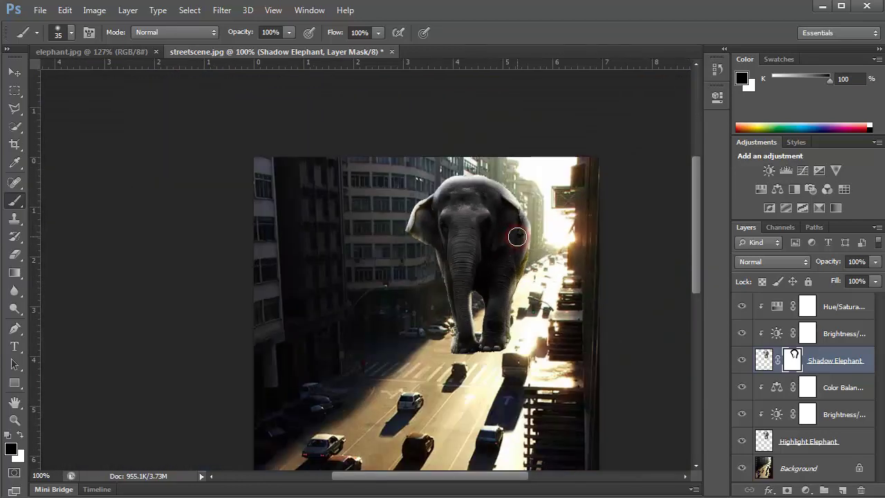
{"action": "left_click_drag", "start_coordinate": [518, 236], "coordinate": [527, 251]}
{"action": "left_click", "coordinate": [474, 242], "text": "ctrl"}
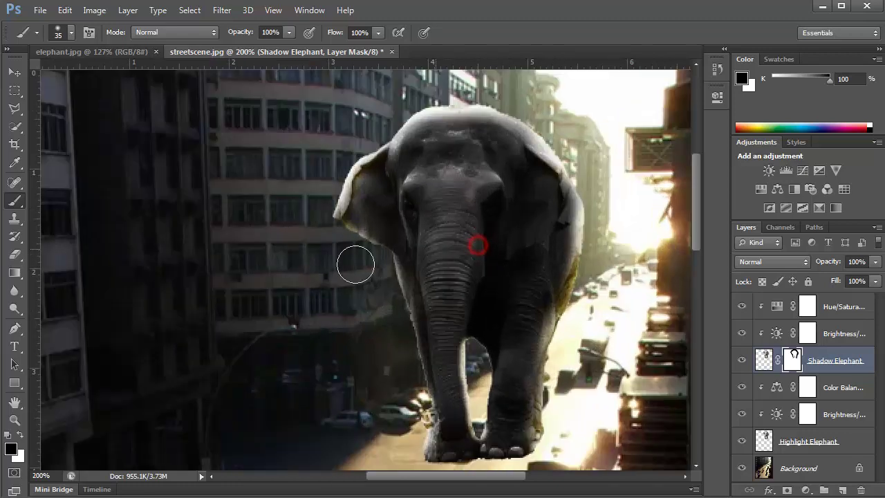
{"action": "left_click", "coordinate": [20, 434]}
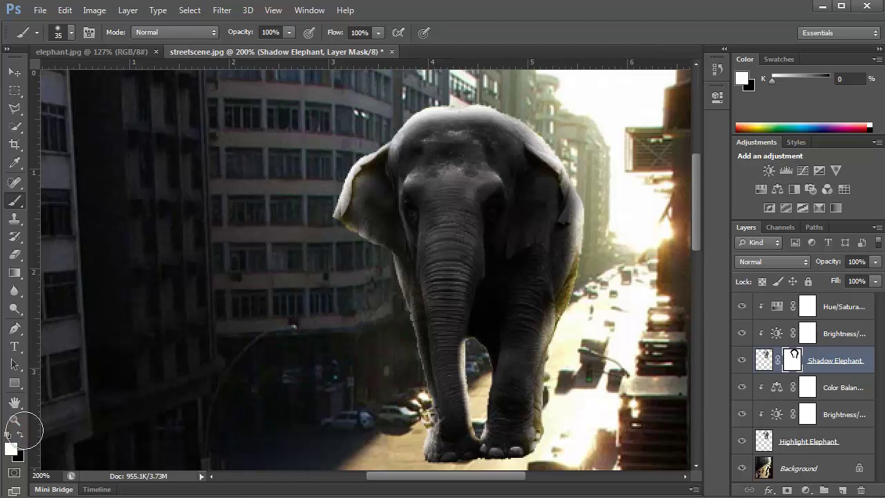
{"action": "mouse_move", "coordinate": [405, 381]}
{"action": "left_mouse_down"}
{"action": "mouse_move", "coordinate": [411, 375]}
{"action": "mouse_move", "coordinate": [419, 397]}
{"action": "mouse_move", "coordinate": [418, 443]}
{"action": "mouse_move", "coordinate": [419, 397]}
{"action": "mouse_move", "coordinate": [399, 383]}
{"action": "left_mouse_up"}
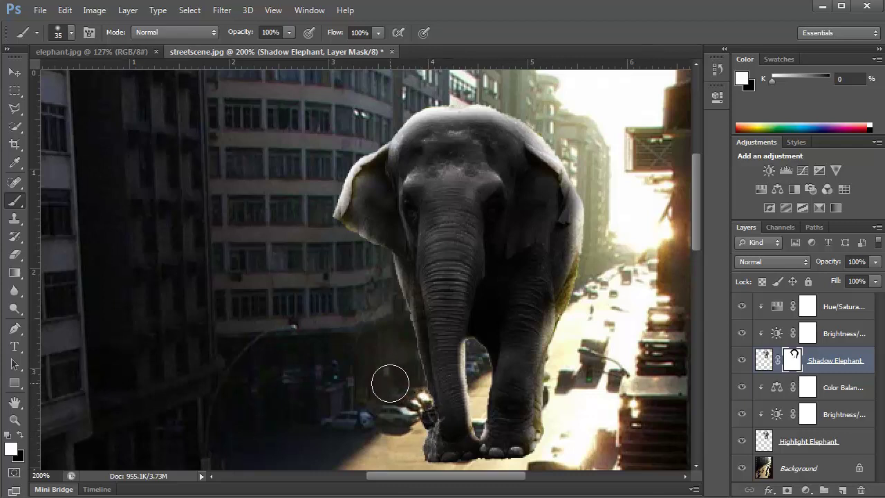
{"action": "key", "text": "x"}
{"action": "key", "text": "x"}
{"action": "key", "text": "x"}
{"action": "key", "text": "x"}
{"action": "key", "text": "x"}
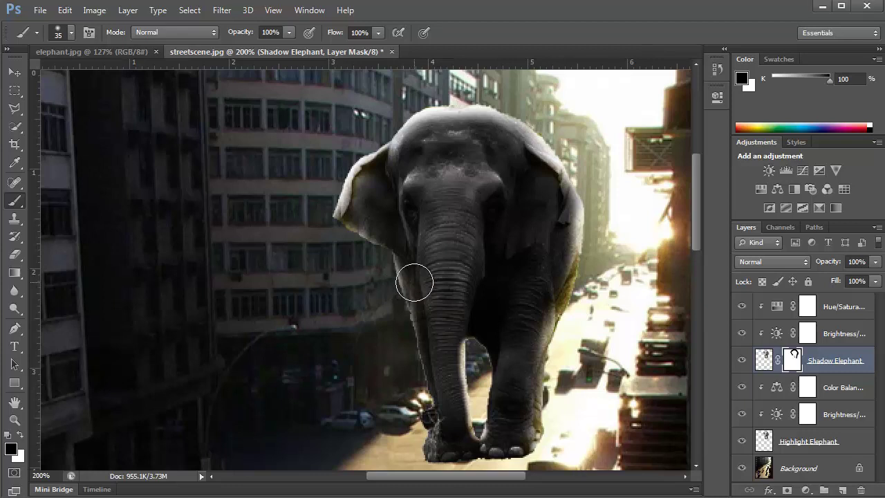
Scroll the Layers panel, check Hue/Saturation 1, then select the Highlight Elephant layer.
{"action": "key", "text": "alt"}
{"action": "scroll", "coordinate": [415, 270], "scroll_direction": "down", "scroll_amount": 5}
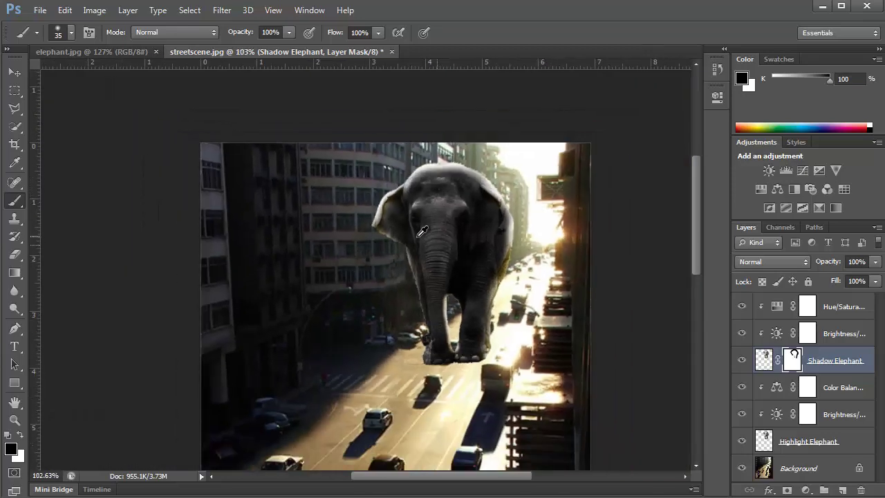
{"action": "scroll", "coordinate": [418, 257], "scroll_direction": "down", "scroll_amount": 3}
{"action": "scroll", "coordinate": [417, 256], "scroll_direction": "down", "scroll_amount": 2}
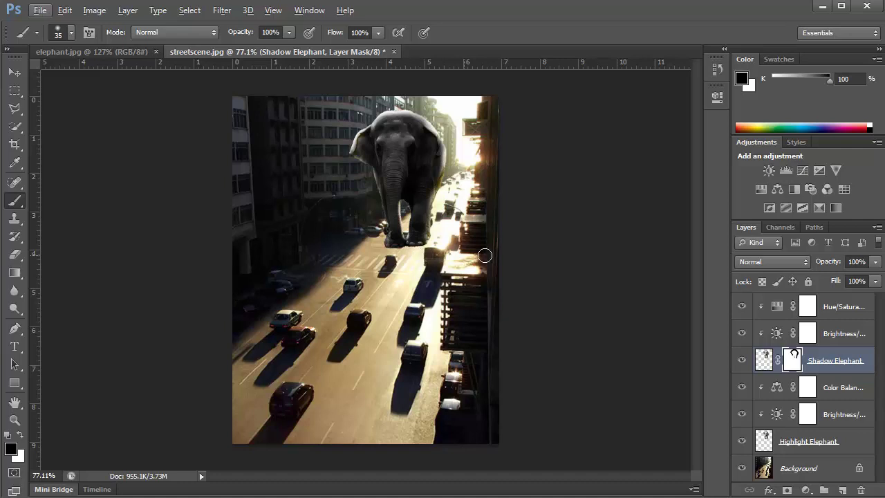
{"action": "left_click", "coordinate": [824, 309]}
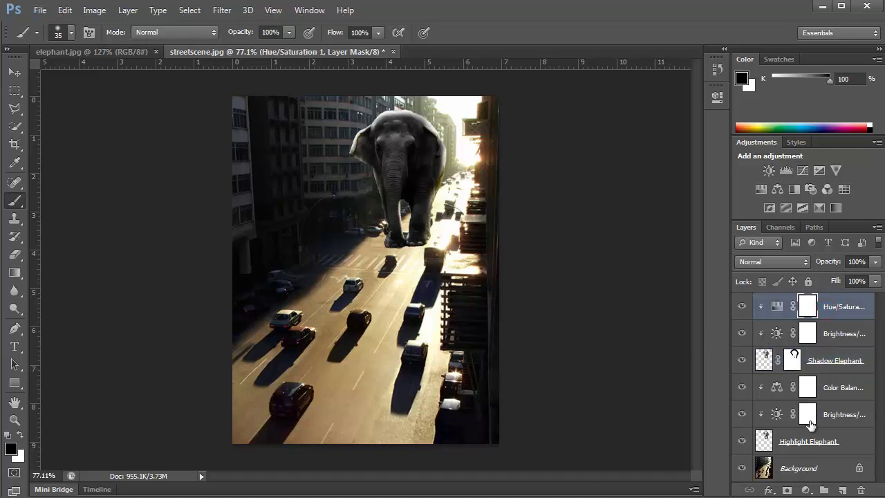
{"action": "left_click", "coordinate": [845, 436]}
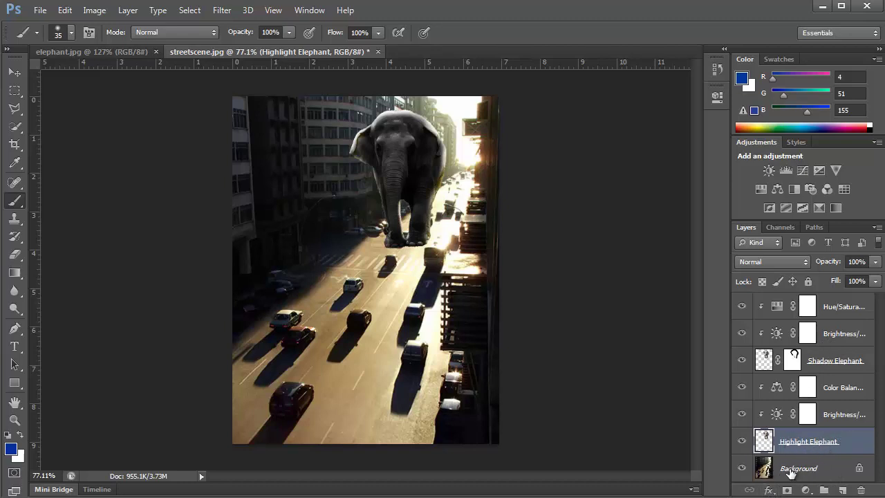
Give Highlight Elephant a Multiply drop shadow (75% opacity, 70° angle) and increase its distance.
{"action": "left_click", "coordinate": [769, 490]}
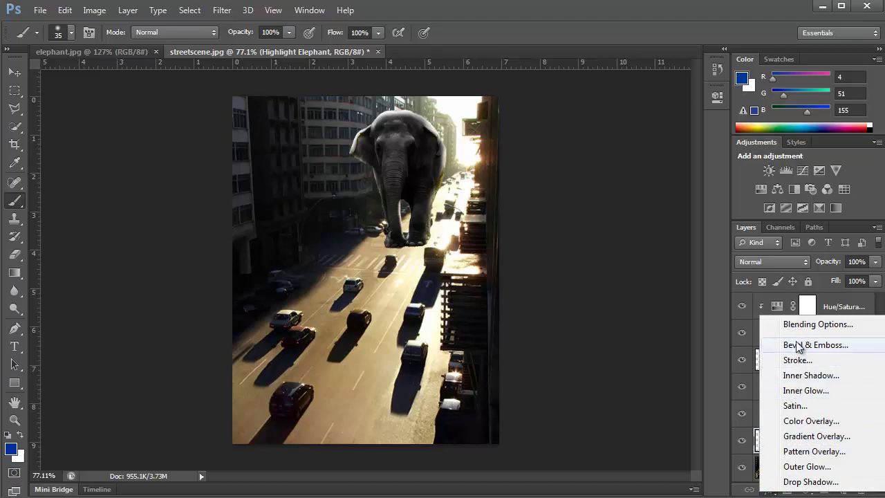
{"action": "left_click", "coordinate": [795, 481]}
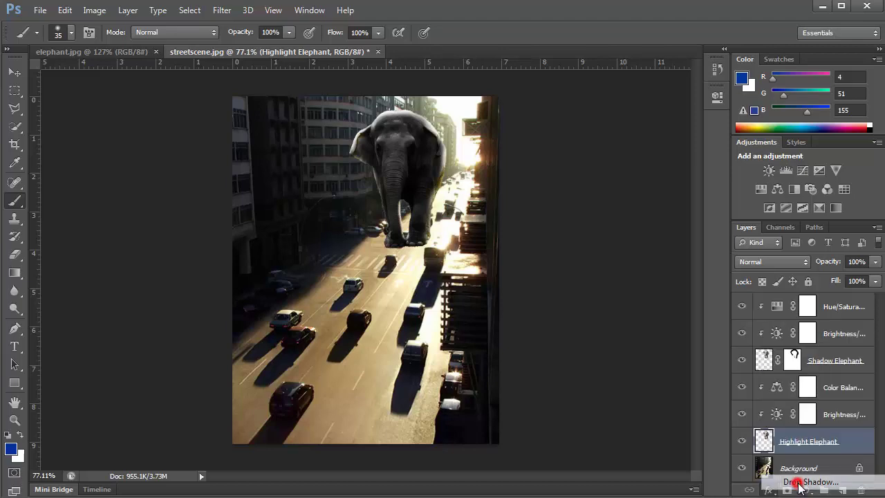
{"action": "left_click", "coordinate": [405, 188], "text": "ctrl"}
{"action": "left_click", "coordinate": [405, 188], "text": "ctrl"}
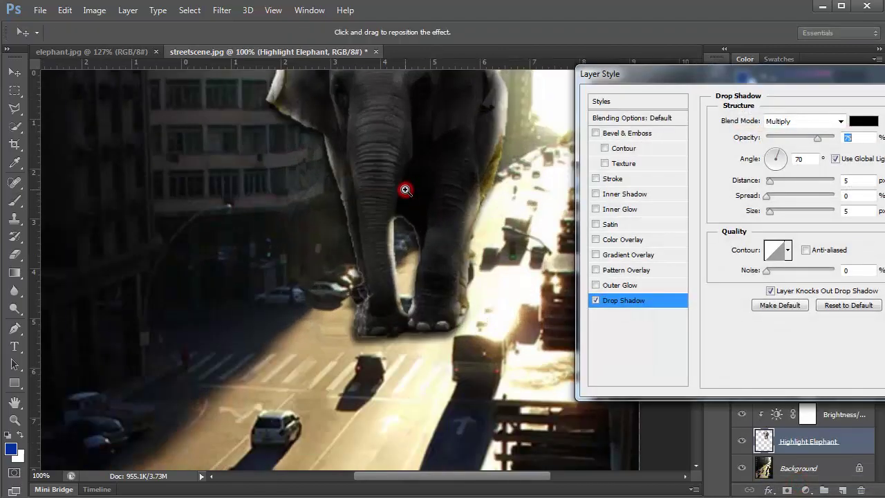
{"action": "left_click", "coordinate": [405, 189], "text": "ctrl"}
{"action": "left_click", "coordinate": [397, 197], "text": "alt"}
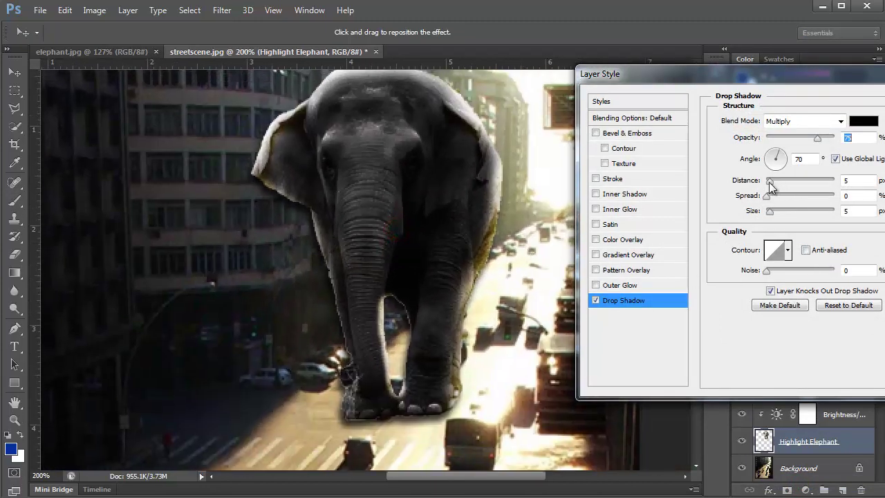
{"action": "mouse_move", "coordinate": [770, 182]}
{"action": "left_mouse_down"}
{"action": "mouse_move", "coordinate": [785, 182]}
{"action": "mouse_move", "coordinate": [767, 182]}
{"action": "mouse_move", "coordinate": [785, 184]}
{"action": "mouse_move", "coordinate": [774, 186]}
{"action": "left_mouse_up"}
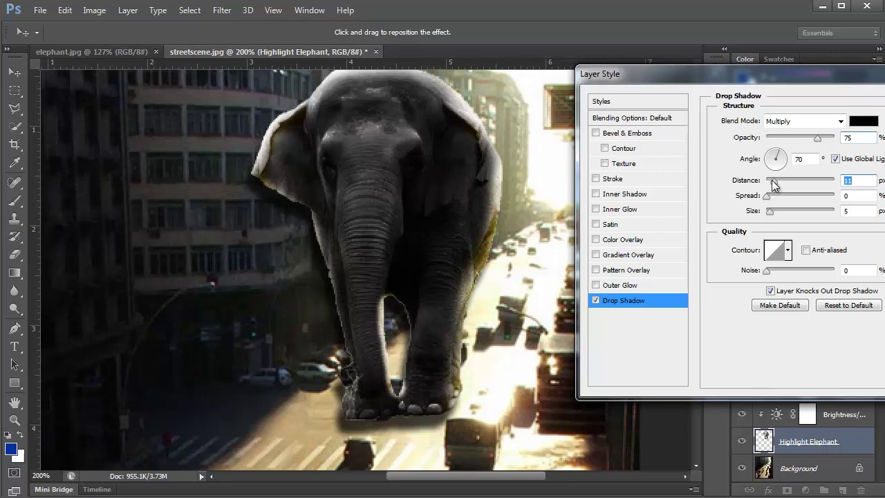
{"action": "mouse_move", "coordinate": [774, 182]}
{"action": "left_mouse_down"}
{"action": "mouse_move", "coordinate": [782, 181]}
{"action": "mouse_move", "coordinate": [772, 185]}
{"action": "left_mouse_up"}
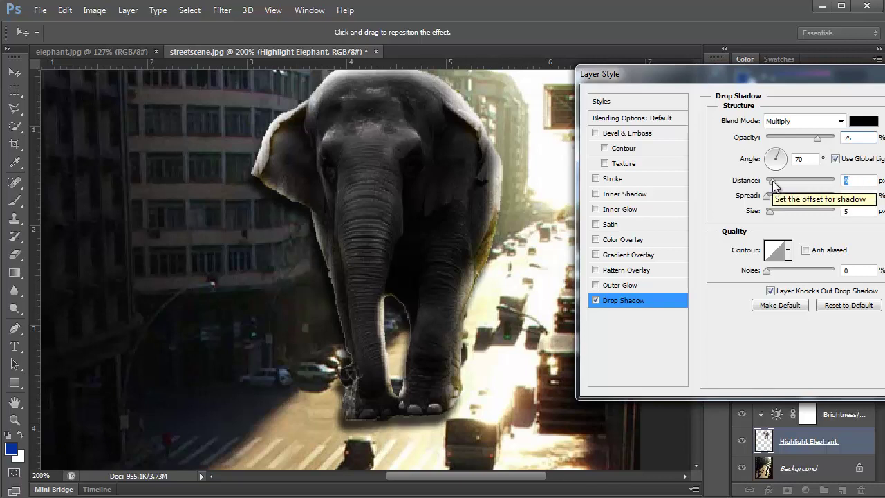
{"action": "mouse_move", "coordinate": [773, 181]}
{"action": "left_mouse_down"}
{"action": "mouse_move", "coordinate": [792, 181]}
{"action": "mouse_move", "coordinate": [772, 183]}
{"action": "left_mouse_up"}
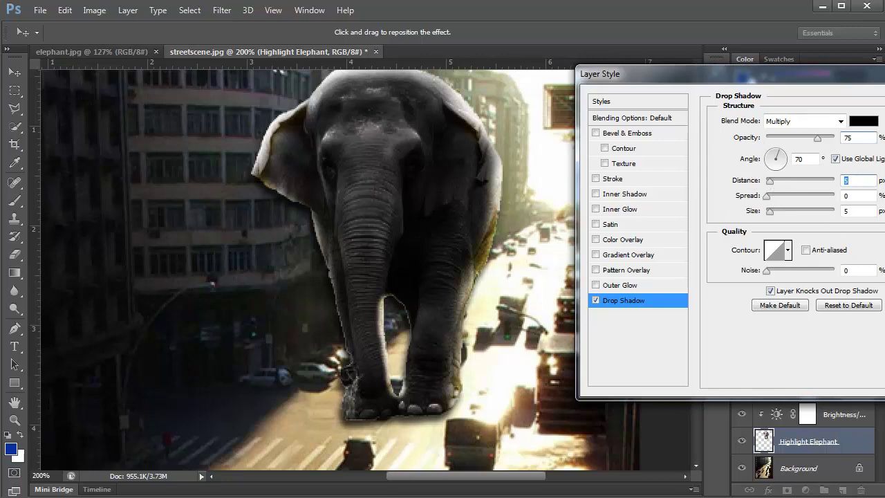
Confirm the drop shadow, convert it to its own layer via Create Layer, and select it.
{"action": "key", "text": "Return"}
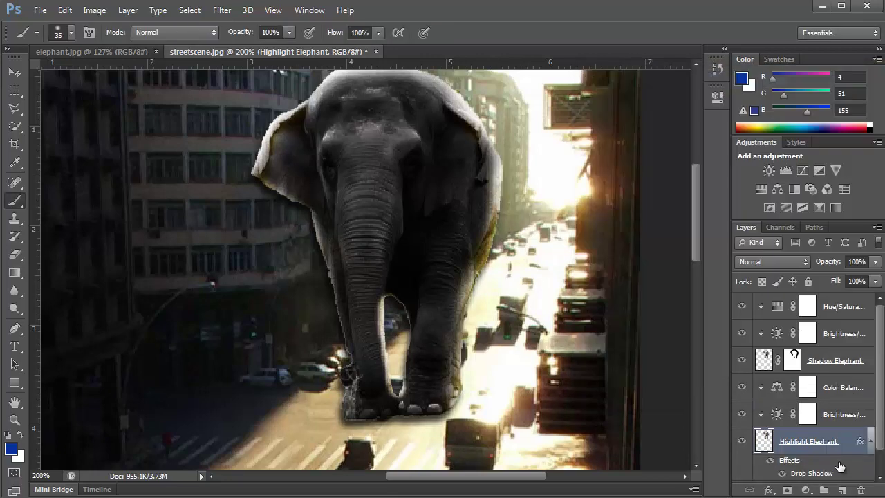
{"action": "scroll", "coordinate": [882, 385], "scroll_direction": "down", "scroll_amount": 1}
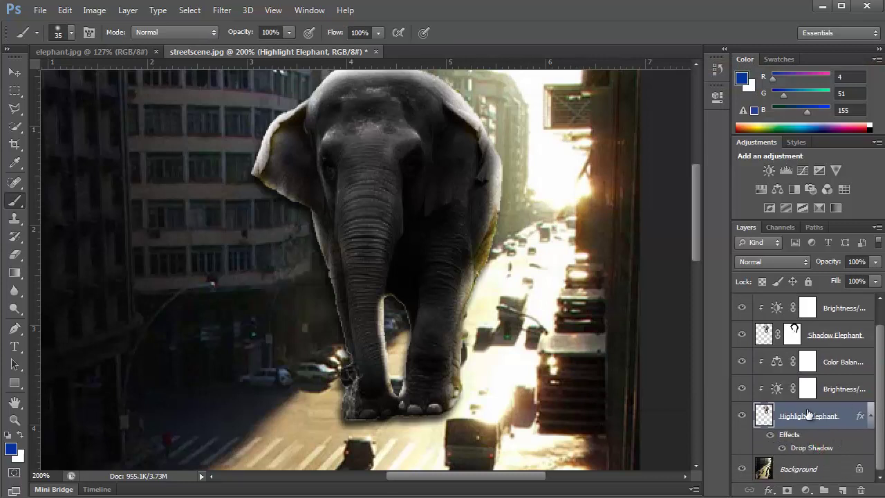
{"action": "right_click", "coordinate": [813, 446]}
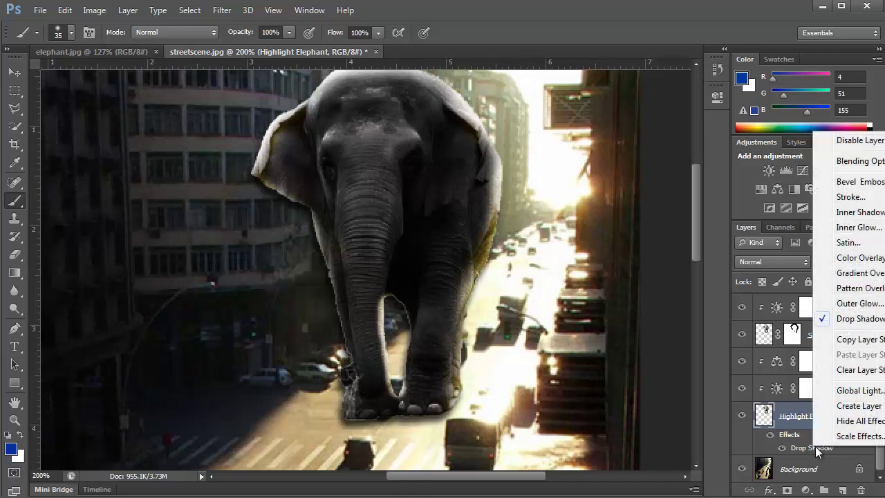
{"action": "left_click", "coordinate": [855, 408]}
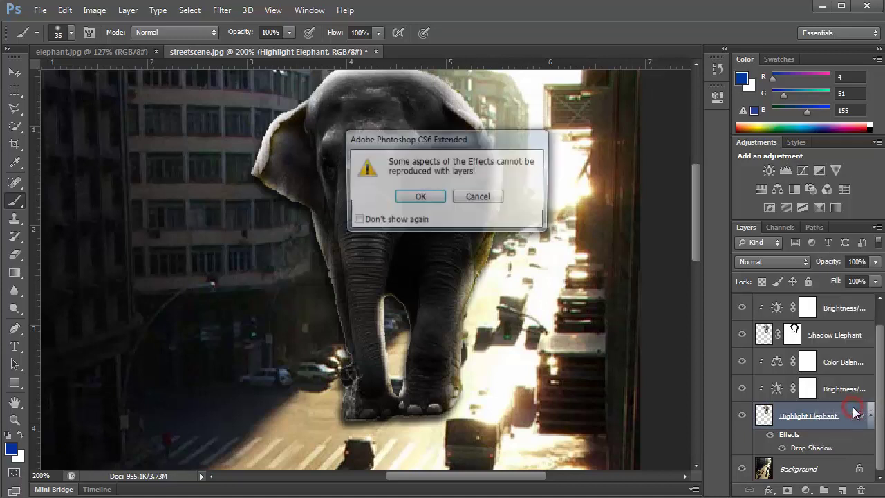
{"action": "left_click", "coordinate": [417, 198]}
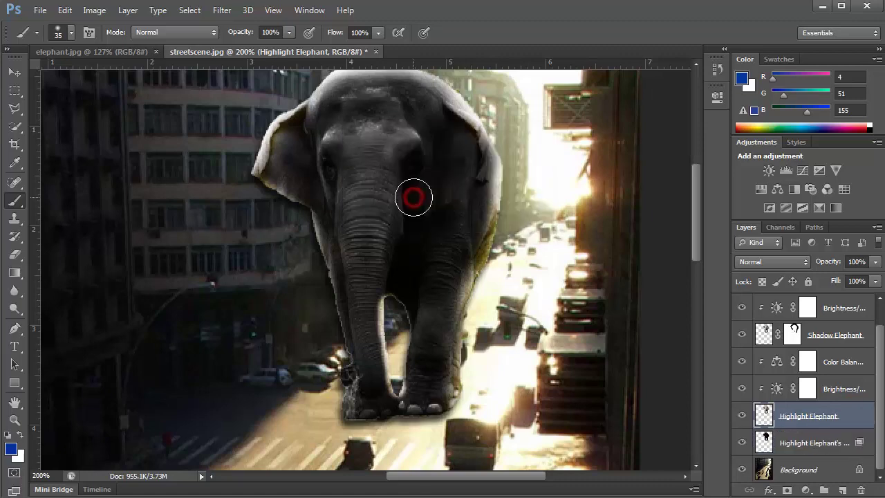
{"action": "left_click", "coordinate": [837, 445]}
{"action": "left_click", "coordinate": [439, 273], "text": "alt"}
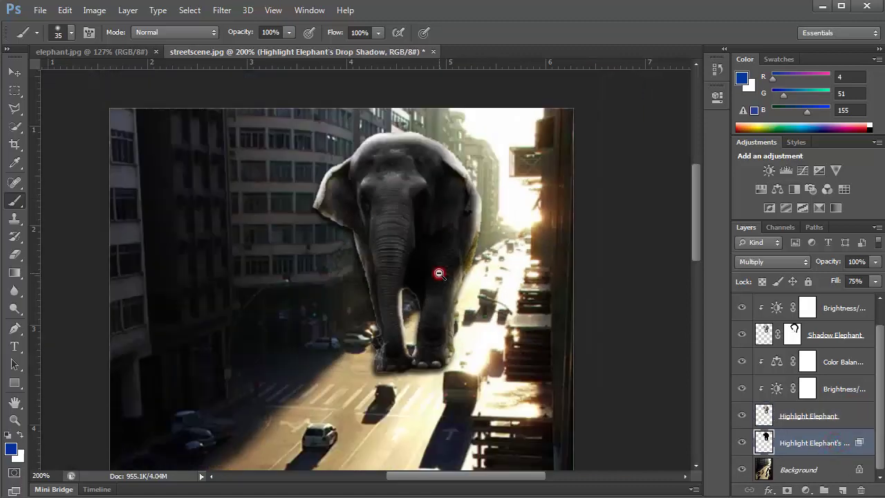
Flip the shadow layer vertically with Free Transform so it stretches down the street from the feet.
{"action": "left_click", "coordinate": [439, 273], "text": "alt"}
{"action": "key", "text": "v"}
{"action": "mouse_move", "coordinate": [429, 263]}
{"action": "left_mouse_down"}
{"action": "mouse_move", "coordinate": [408, 307]}
{"action": "mouse_move", "coordinate": [350, 315]}
{"action": "mouse_move", "coordinate": [322, 266]}
{"action": "mouse_move", "coordinate": [370, 228]}
{"action": "mouse_move", "coordinate": [333, 293]}
{"action": "mouse_move", "coordinate": [436, 259]}
{"action": "left_mouse_up"}
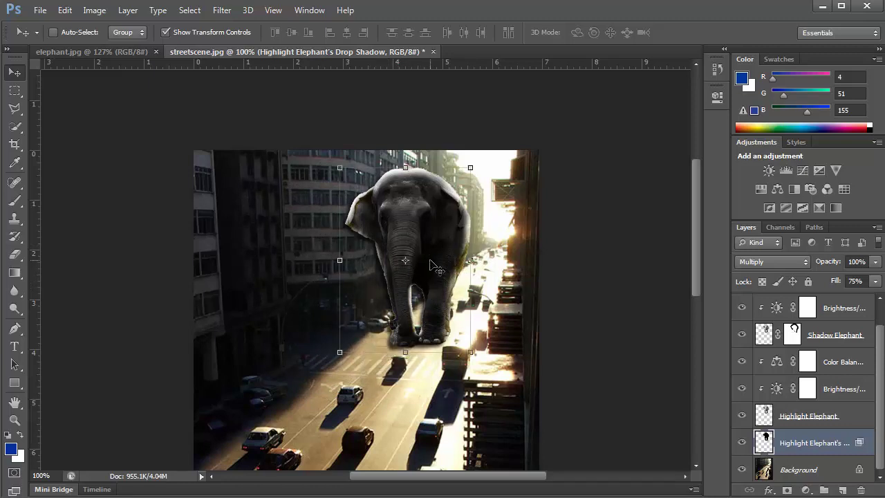
{"action": "scroll", "coordinate": [435, 266], "scroll_direction": "down", "scroll_amount": 4}
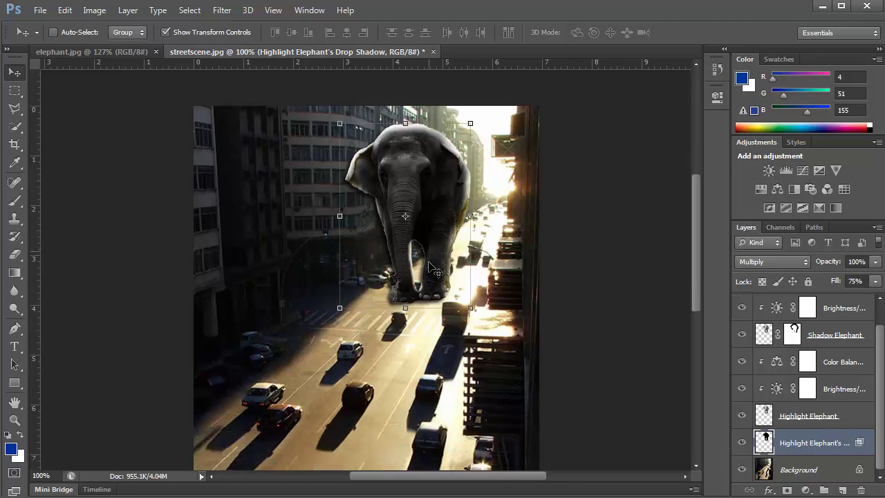
{"action": "key", "text": "ctrl+t"}
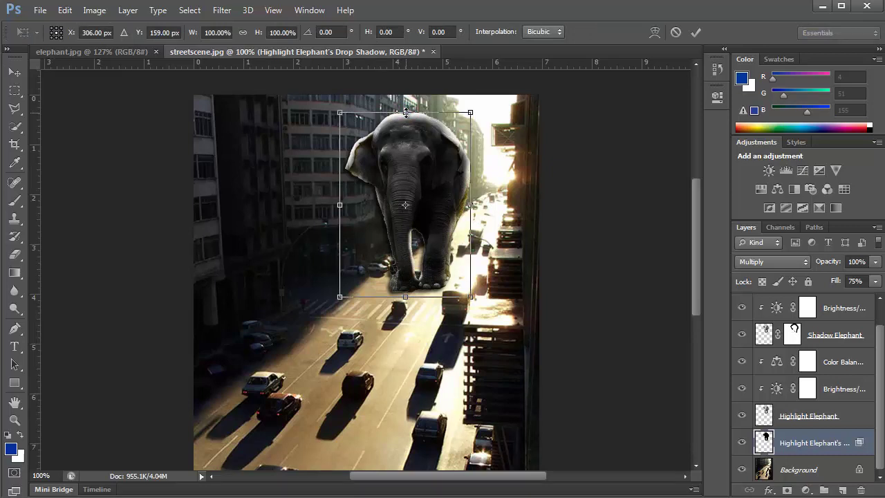
{"action": "left_click_drag", "start_coordinate": [406, 112], "coordinate": [408, 451]}
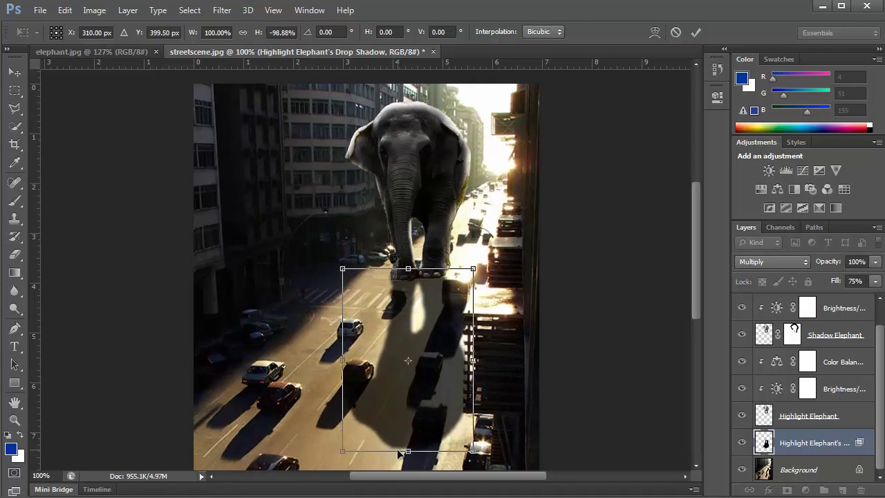
{"action": "left_click", "coordinate": [554, 450]}
{"action": "left_click_drag", "start_coordinate": [696, 253], "coordinate": [695, 257]}
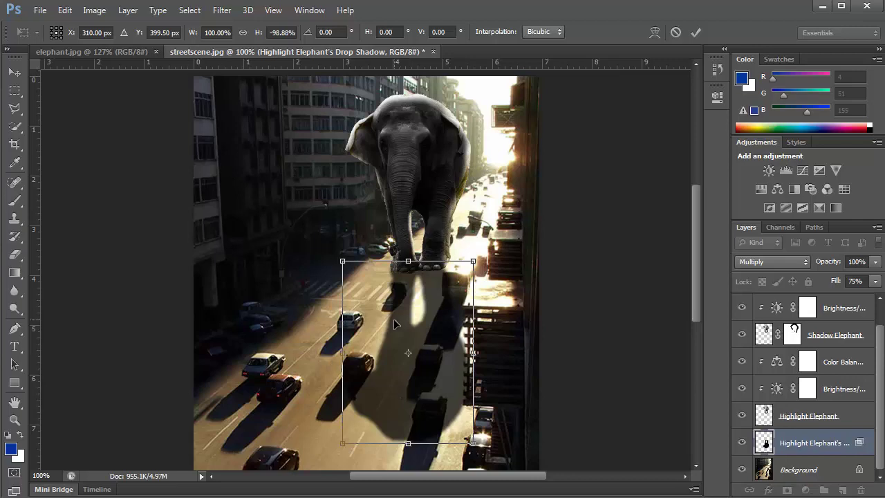
{"action": "key", "text": "Return"}
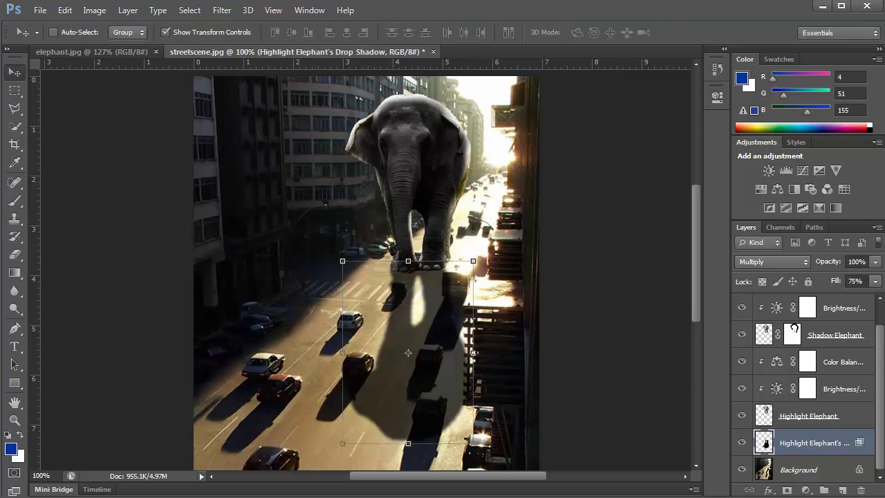
Skew the elephant's shadow about -31° so it slants toward the lower left, like the cars' shadows.
{"action": "left_click", "coordinate": [64, 9]}
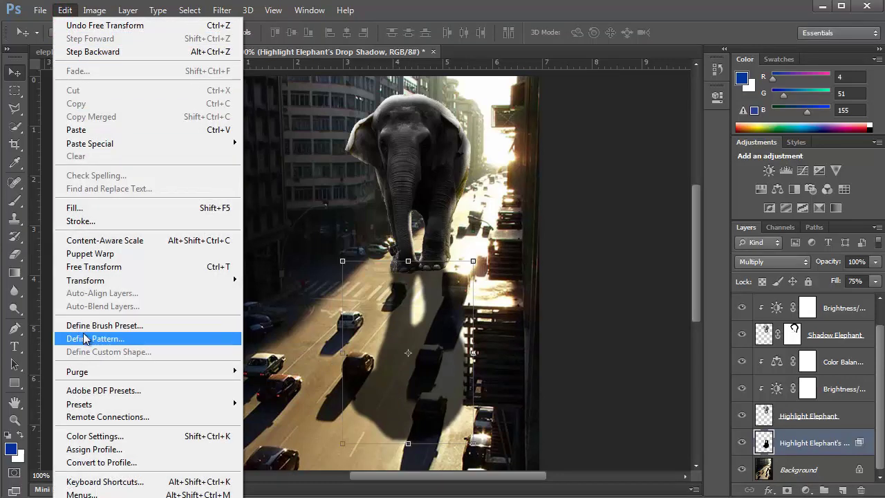
{"action": "mouse_move", "coordinate": [99, 284]}
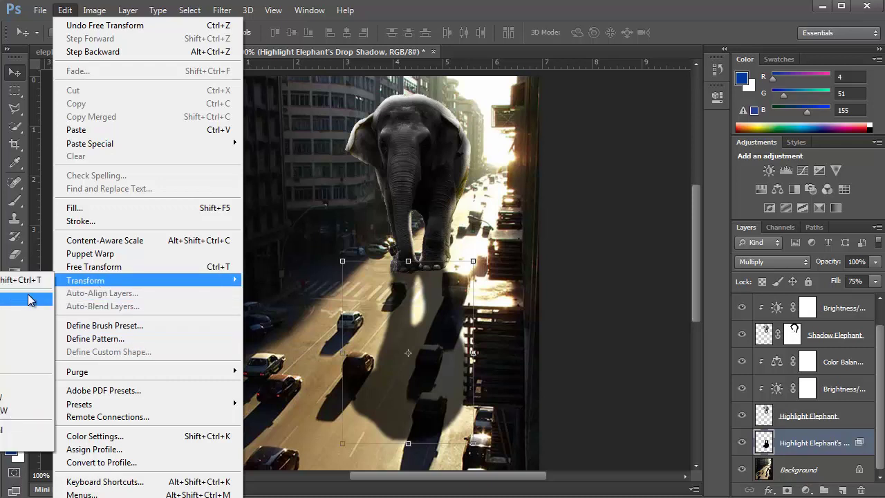
{"action": "left_click", "coordinate": [375, 321]}
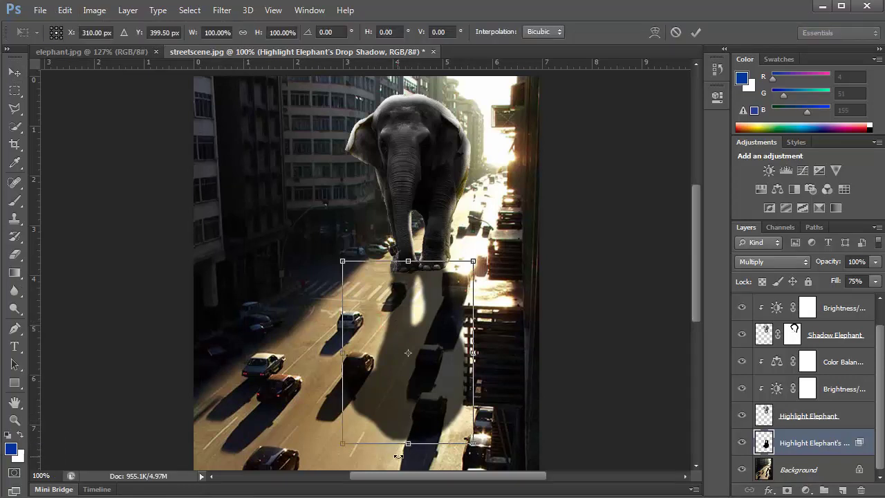
{"action": "left_click", "coordinate": [409, 444]}
{"action": "left_click_drag", "start_coordinate": [409, 448], "coordinate": [305, 440]}
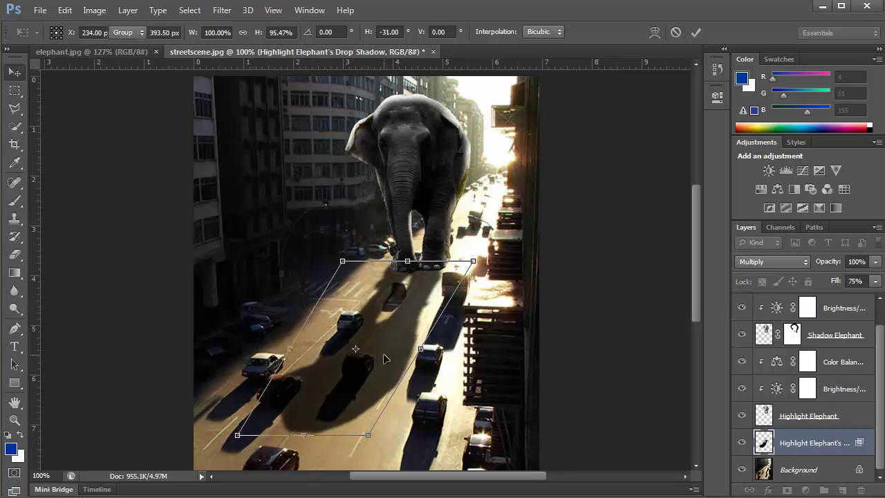
{"action": "key", "text": "Return"}
{"action": "key", "text": "ctrl+minus"}
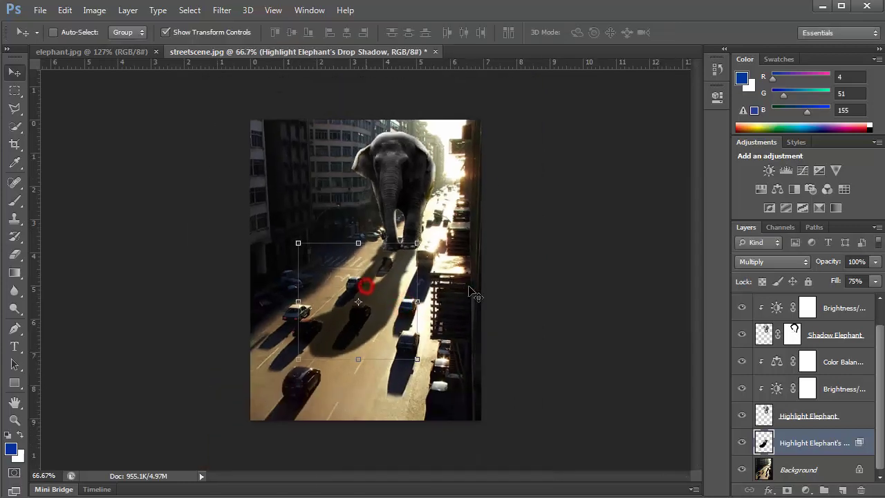
{"action": "key", "text": "m"}
{"action": "left_click", "coordinate": [191, 114]}
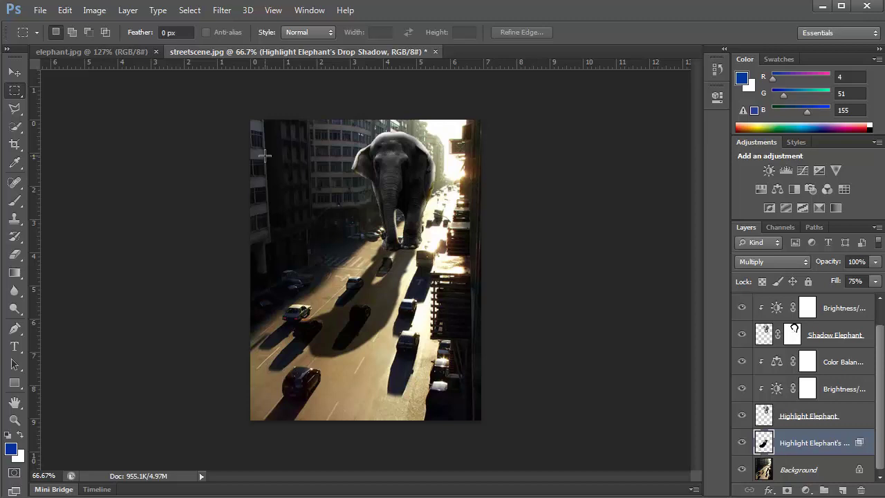
{"action": "right_click", "coordinate": [816, 448]}
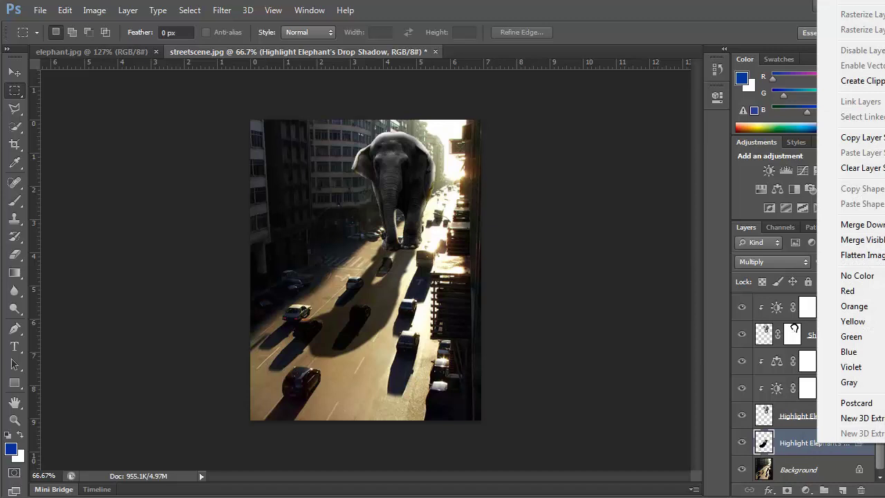
{"action": "left_click", "coordinate": [857, 3]}
{"action": "left_click", "coordinate": [650, 139]}
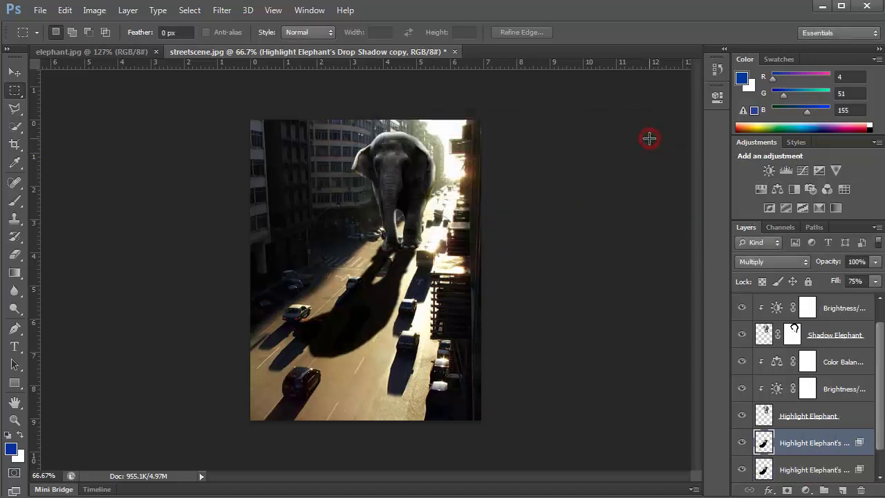
{"action": "left_click_drag", "start_coordinate": [819, 444], "coordinate": [861, 490]}
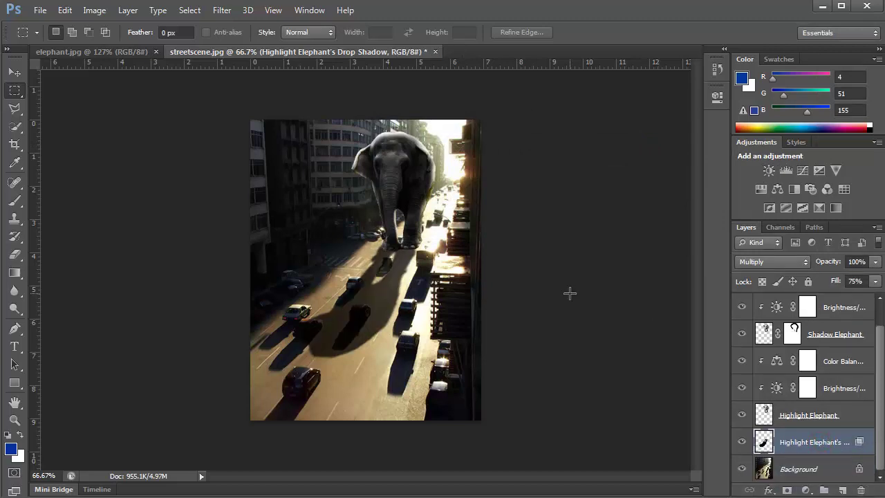